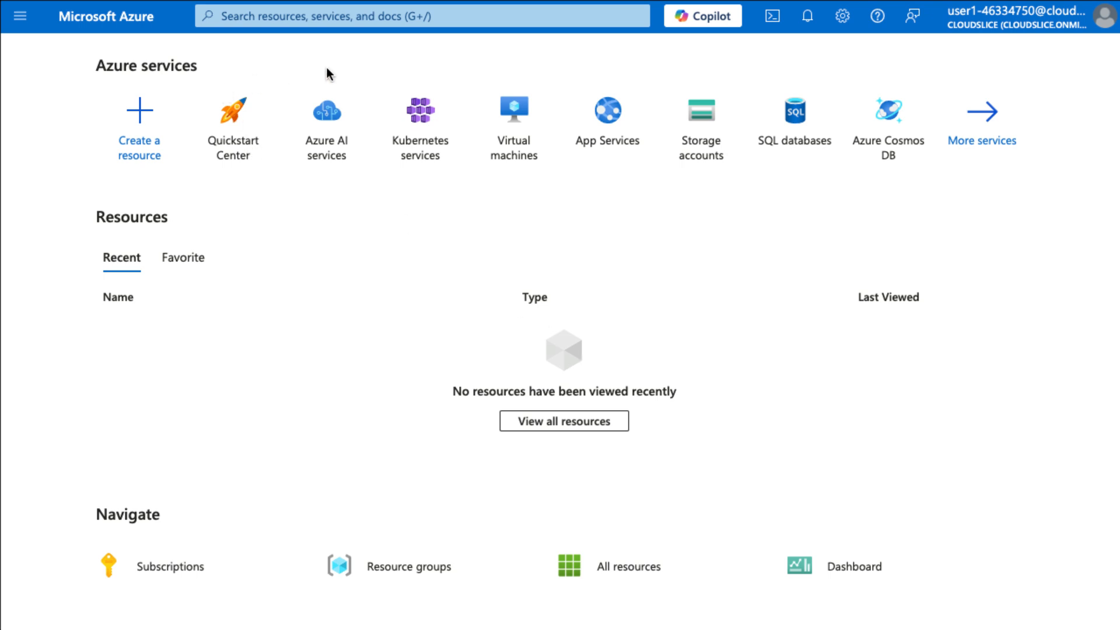
Find the Virtual machine scale sets service by searching for "scale set" and start creating a new scale set
click(352, 25)
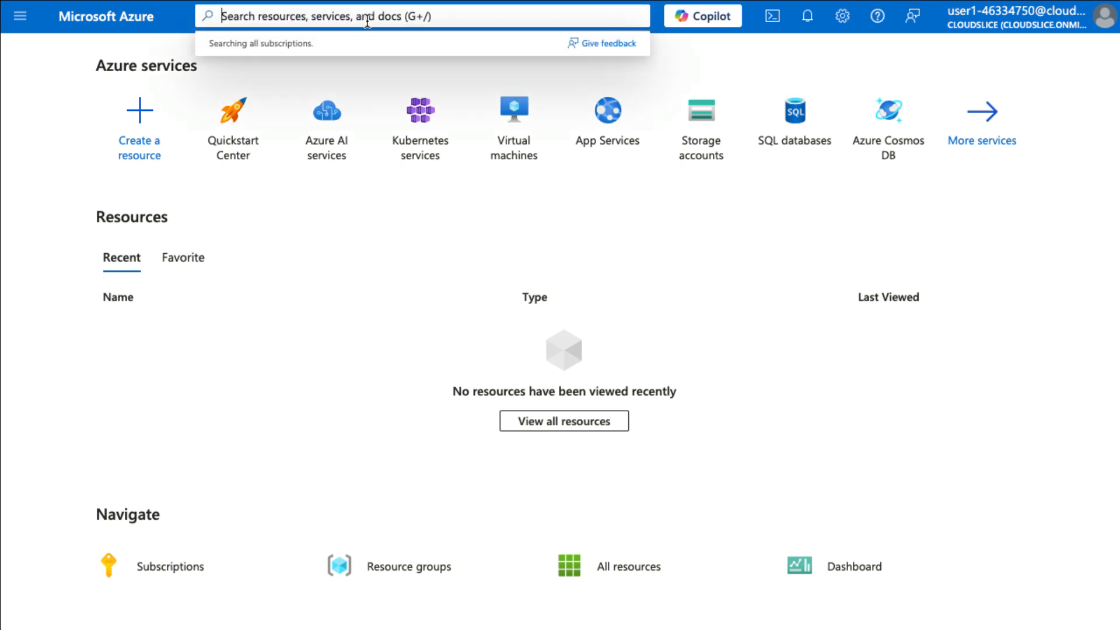
text(scale set)
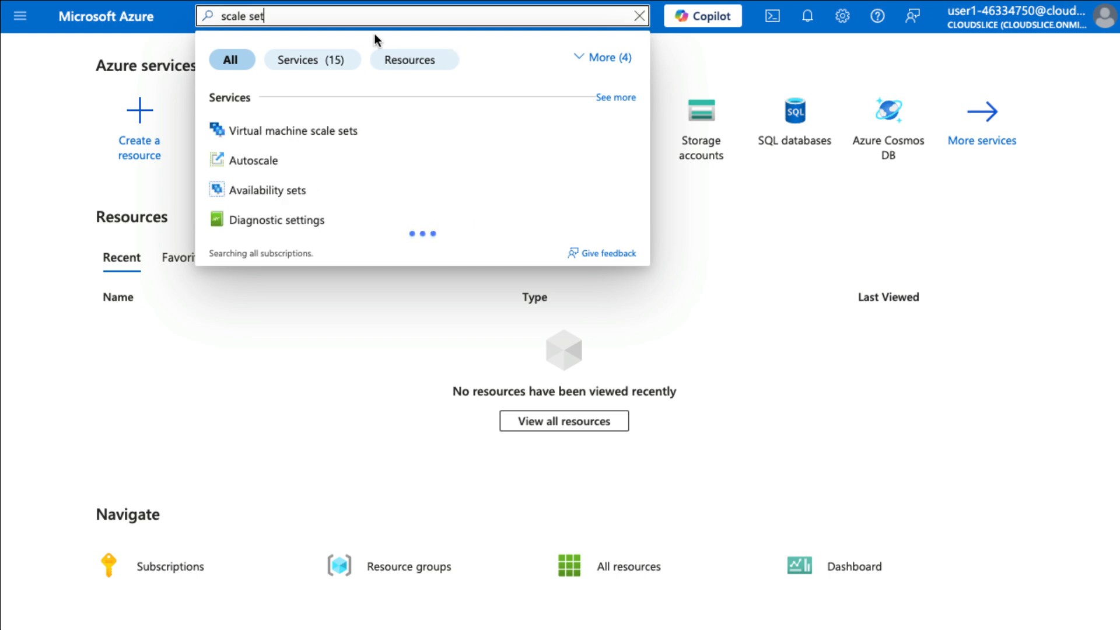
click(320, 126)
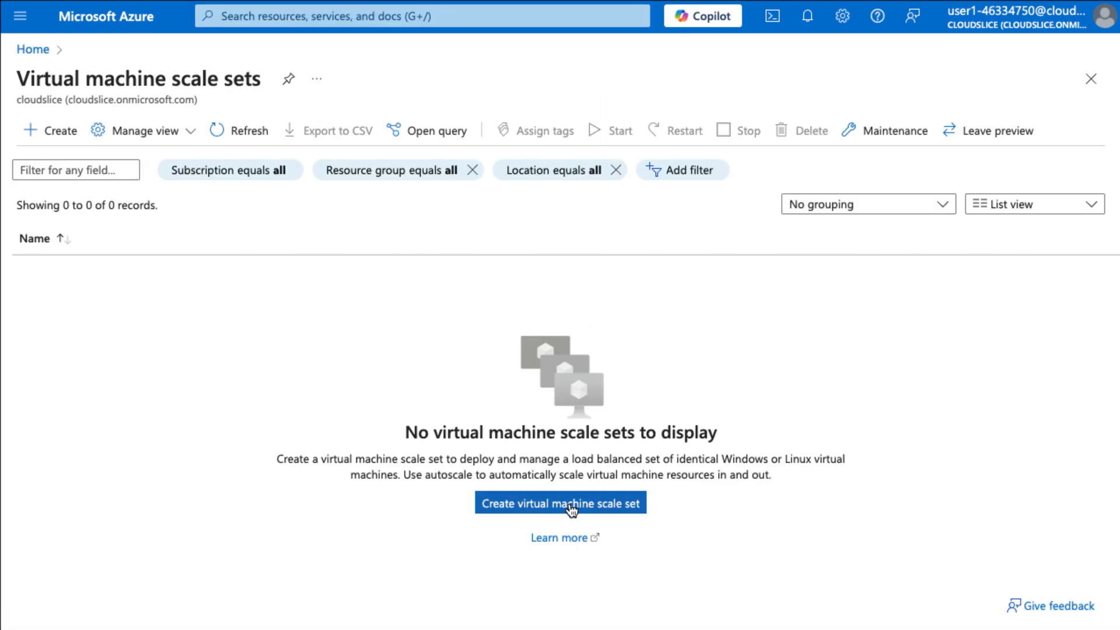
click(570, 510)
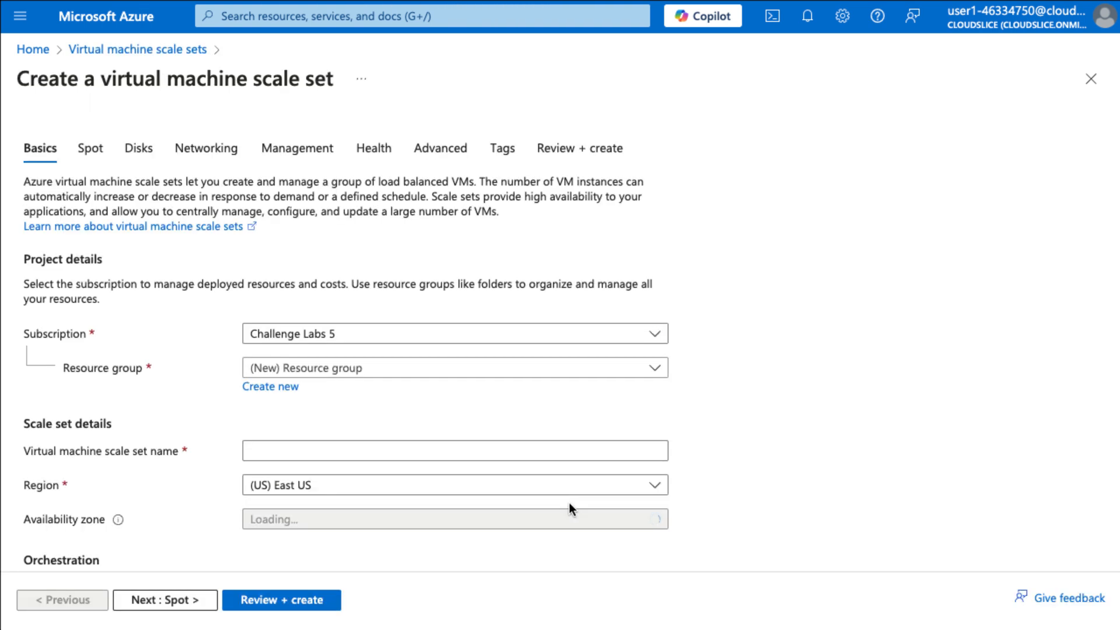
Assign the scale set to the existing resource group rg1lod46334750 and name it webappscaleset
click(399, 374)
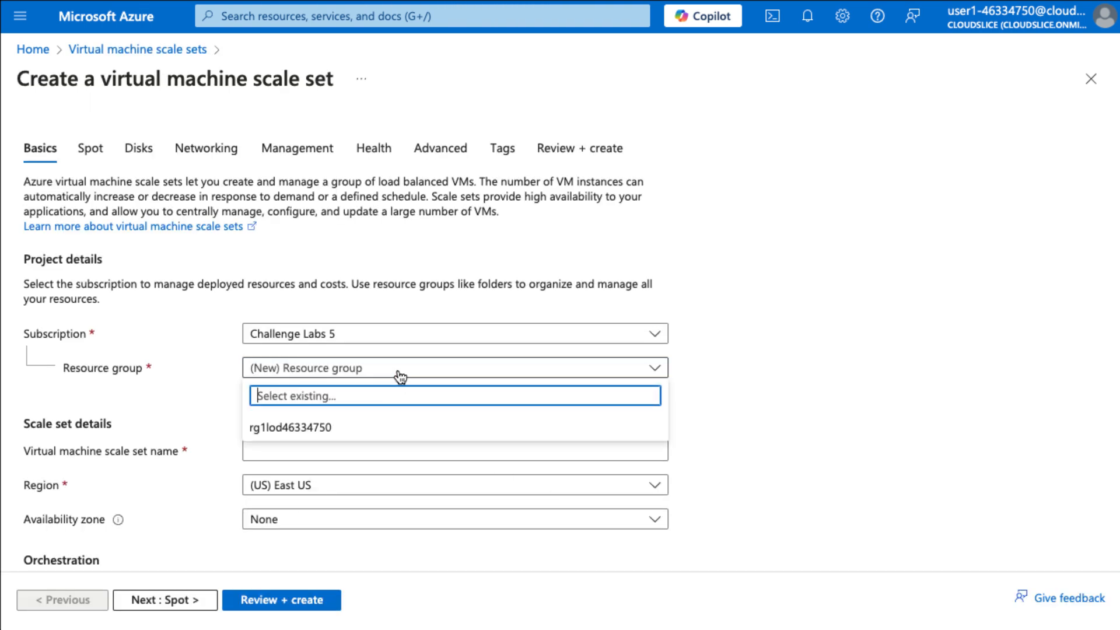
click(355, 432)
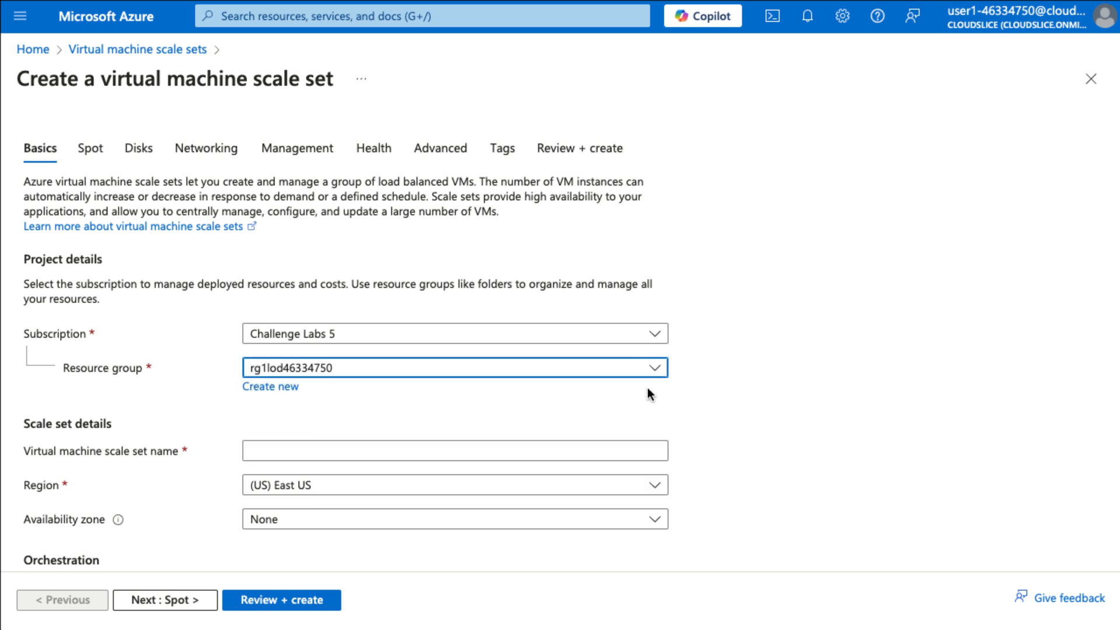
click(288, 449)
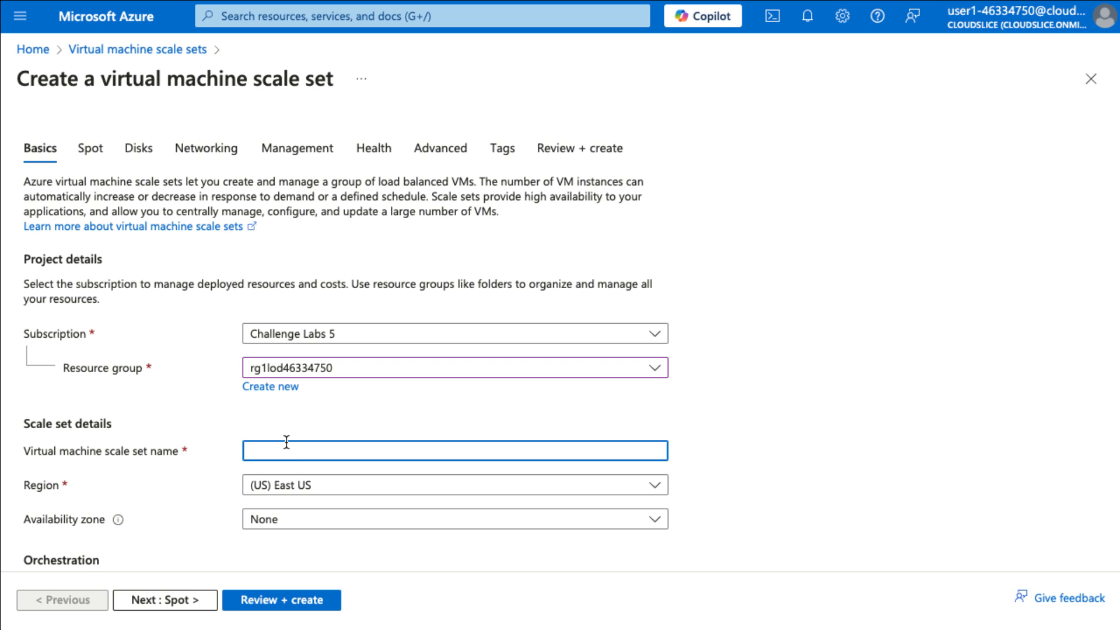
text(webappscaleset)
Set the scale set's orchestration mode to Uniform
scroll(802, 437, down, 1)
scroll(800, 435, down, 3)
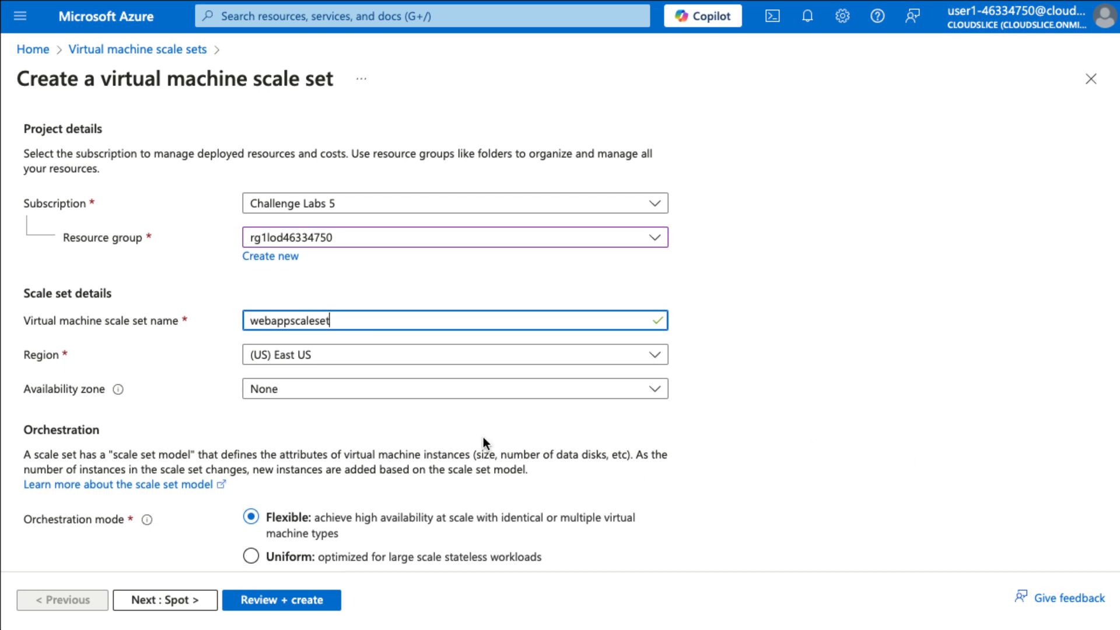
scroll(735, 460, down, 2)
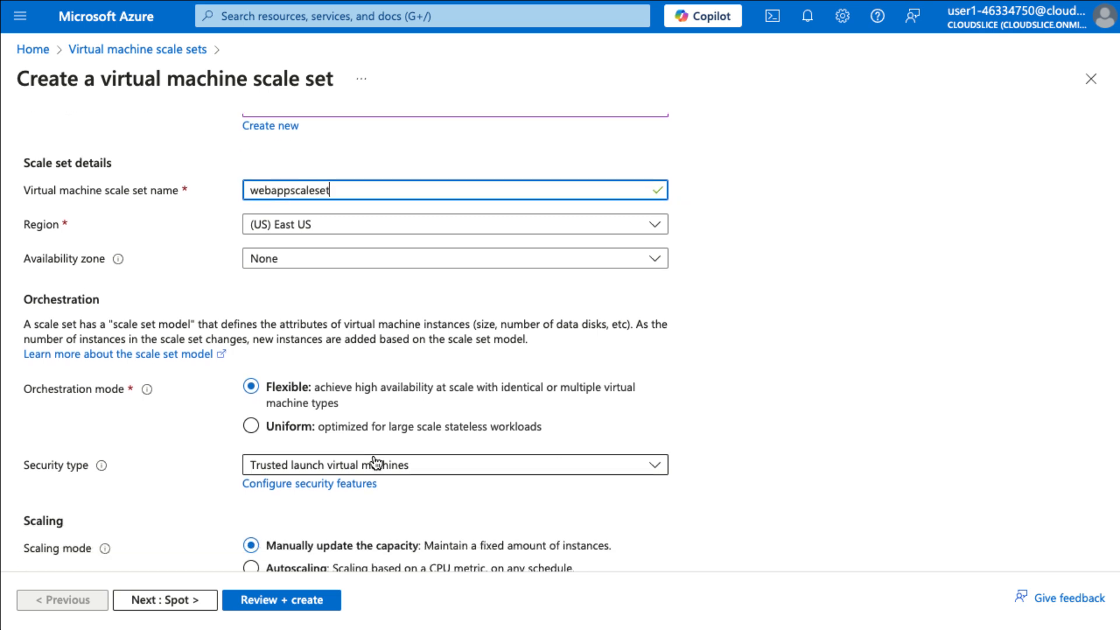
click(251, 428)
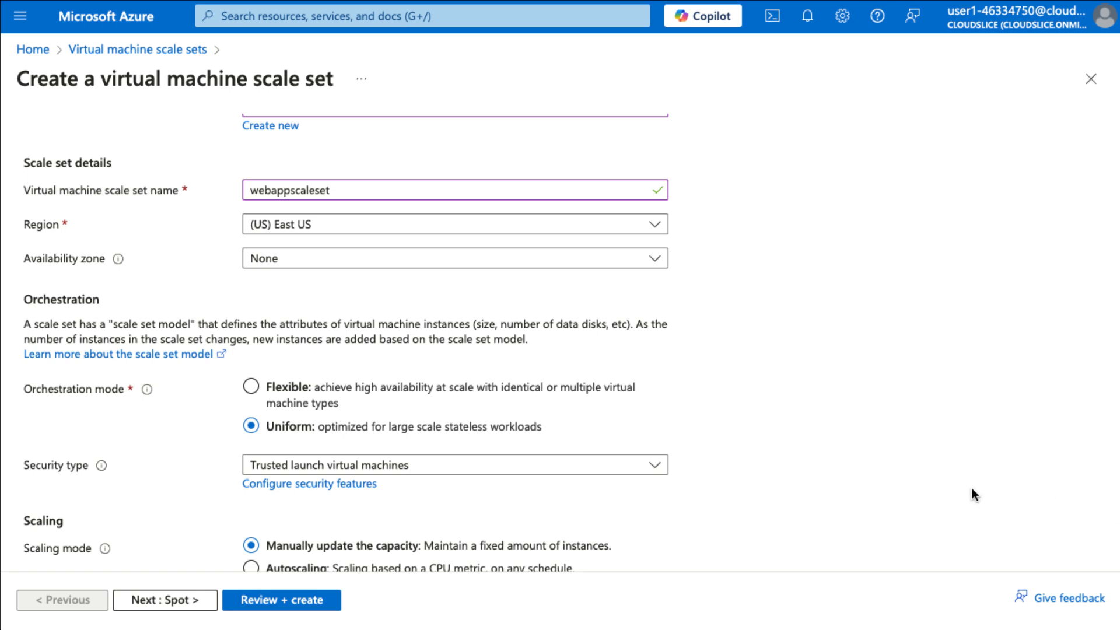
Change the instance size to DS1_v2, chosen from the full list of VM sizes
scroll(894, 499, down, 3)
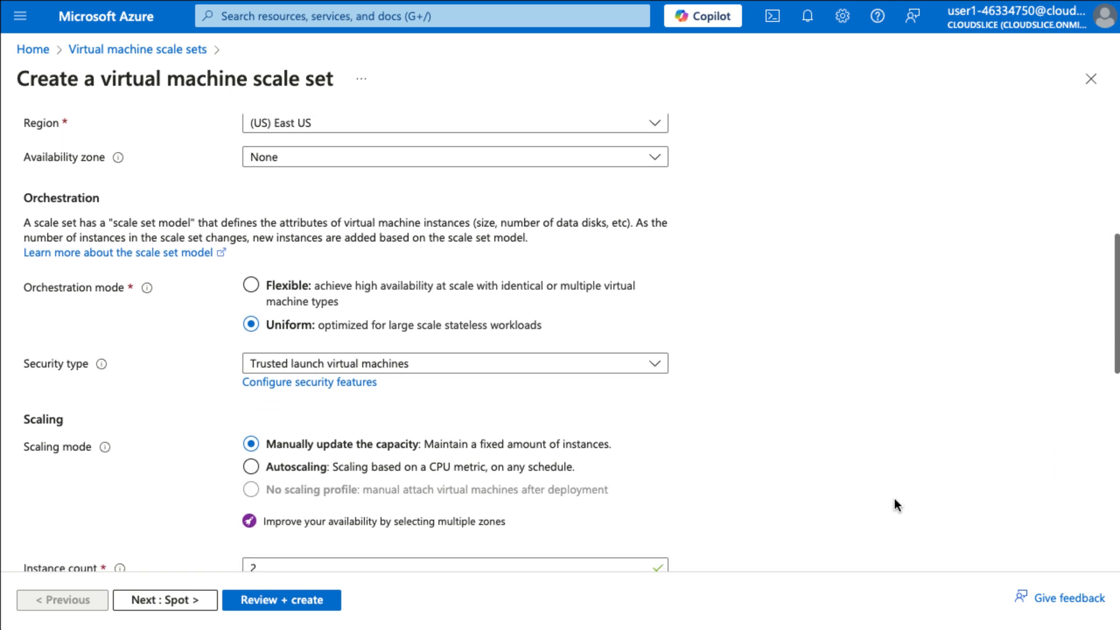
scroll(699, 501, down, 3)
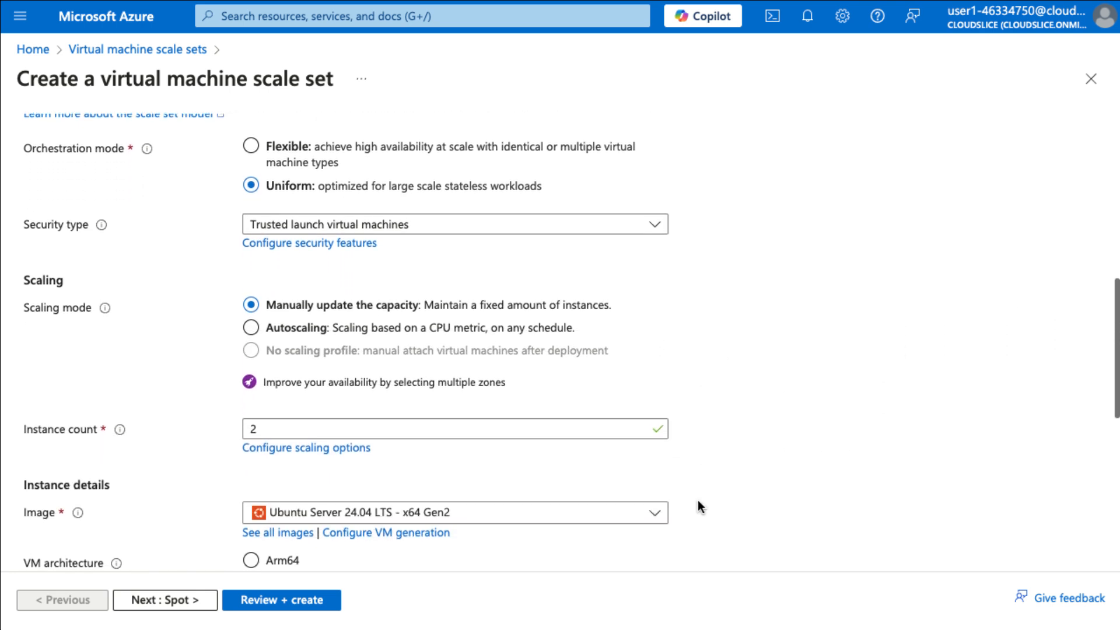
scroll(698, 505, down, 2)
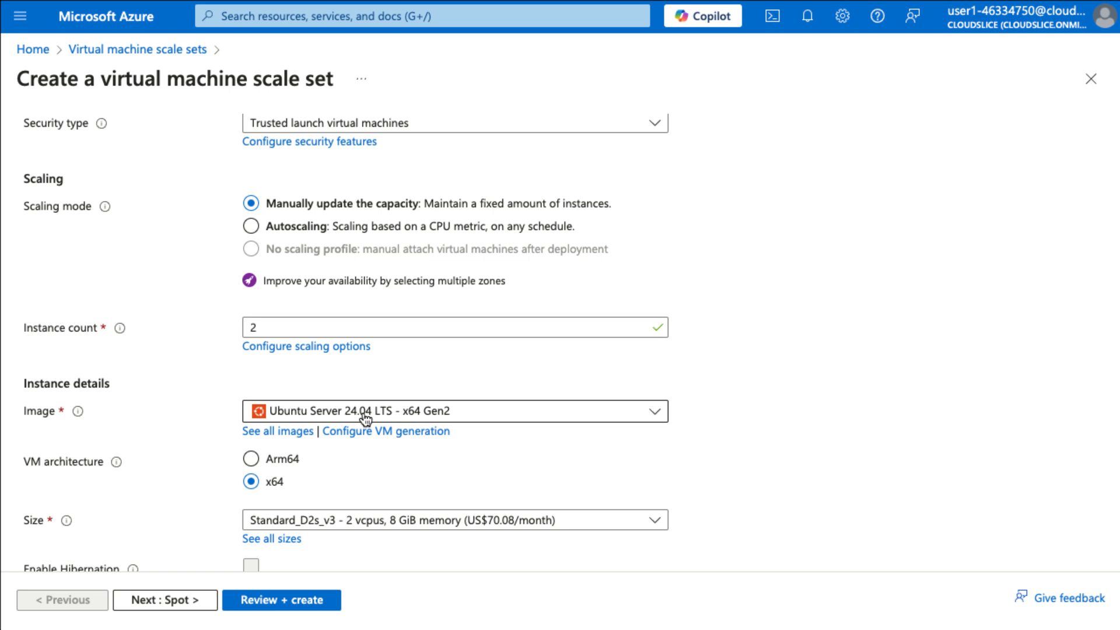
scroll(694, 426, down, 2)
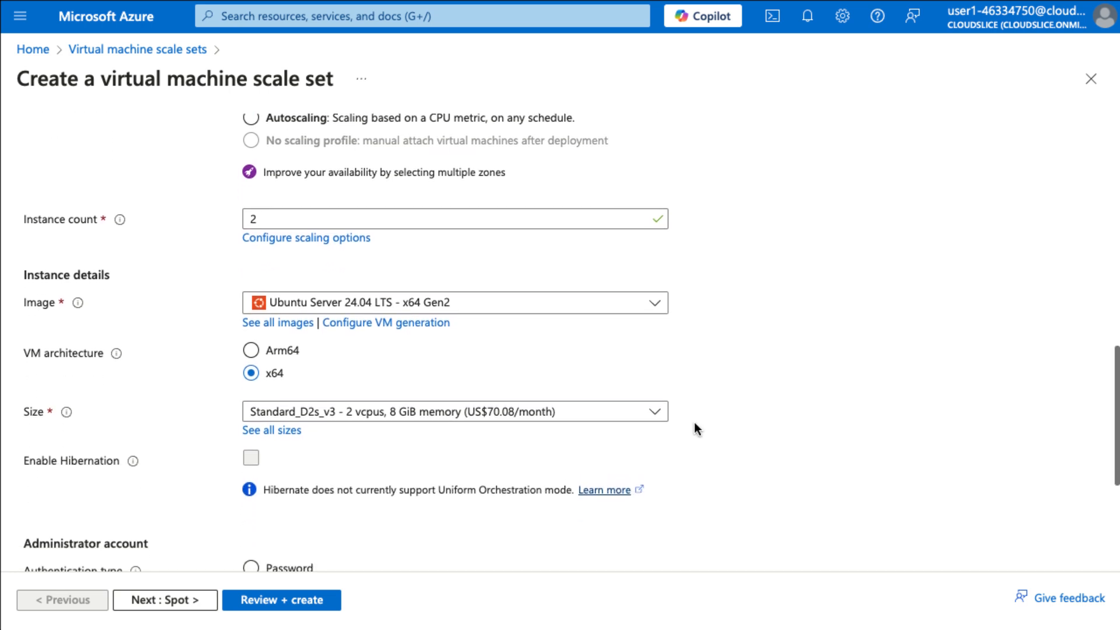
click(373, 411)
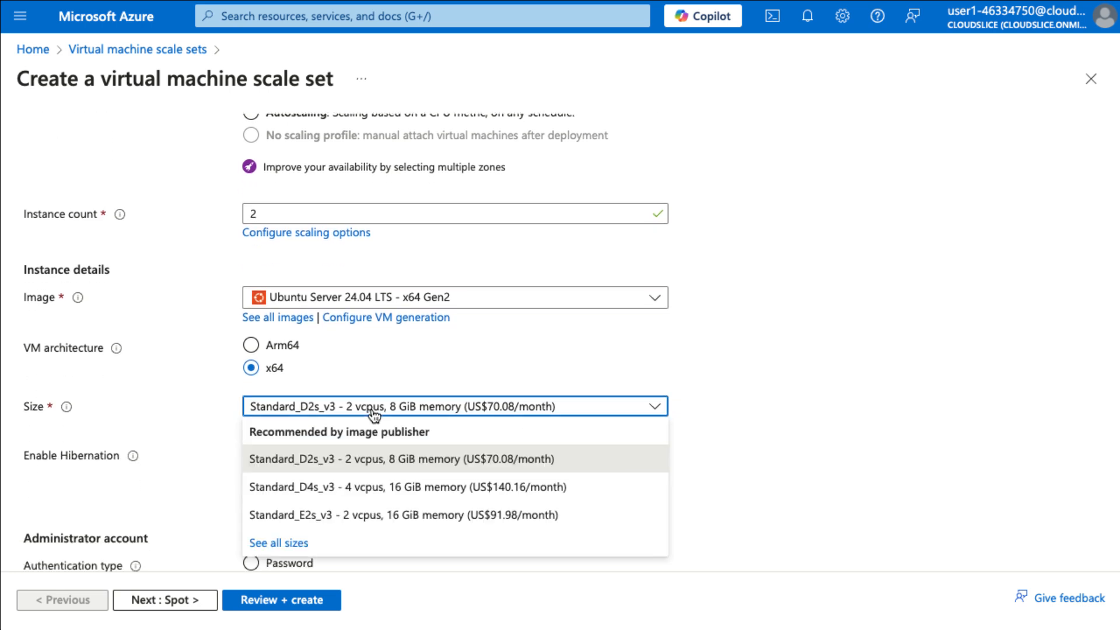
click(300, 544)
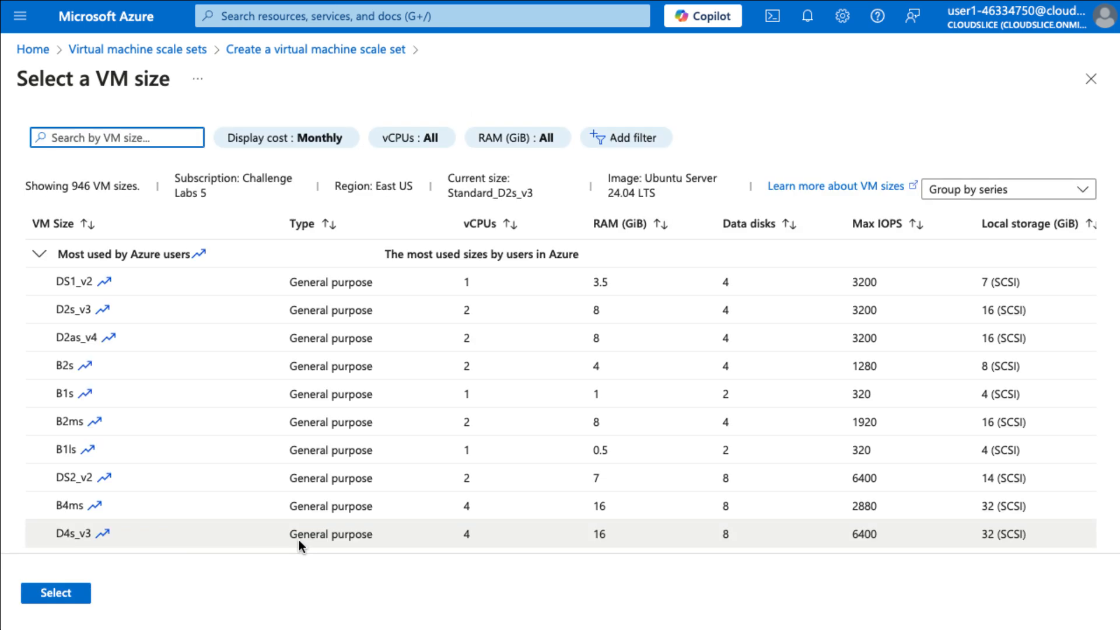
click(70, 282)
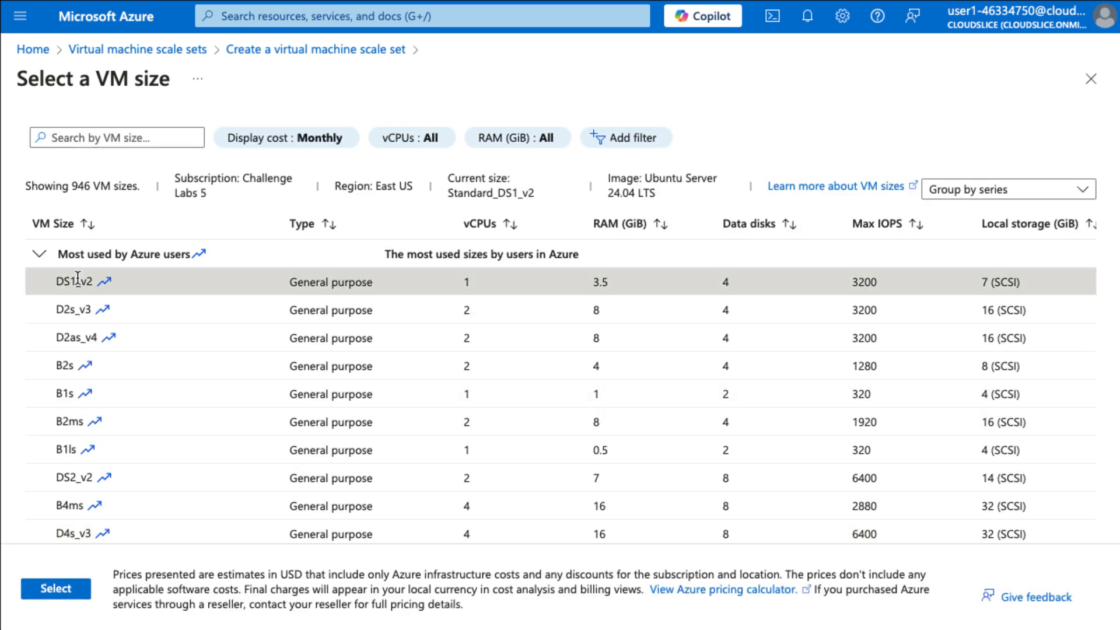
click(56, 588)
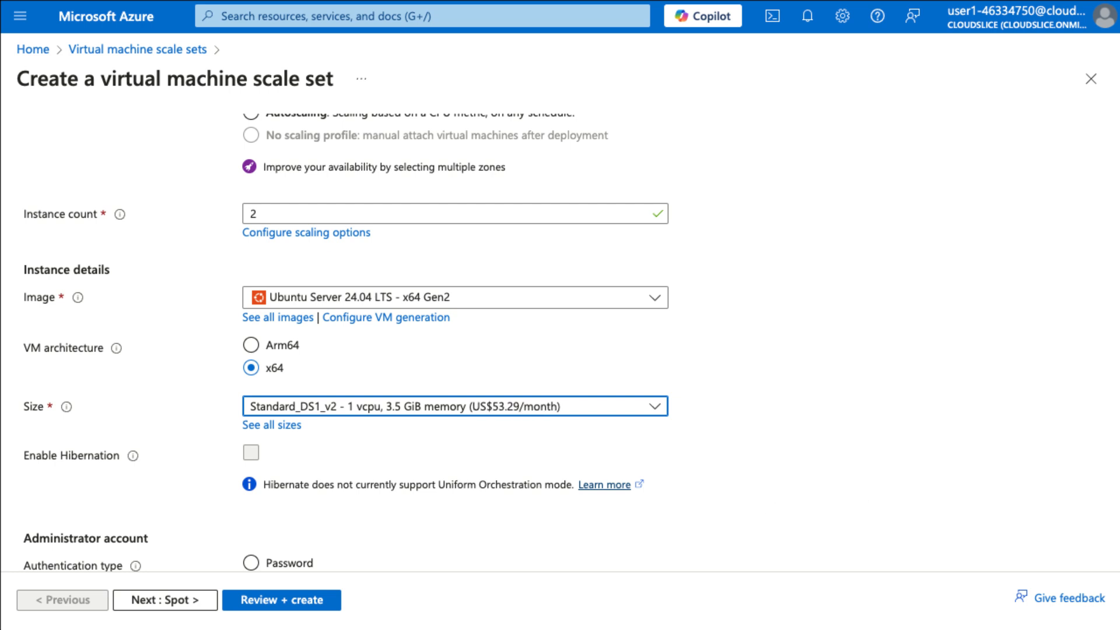
Switch the administrator account to password authentication and set its username to azureuser
scroll(848, 506, down, 3)
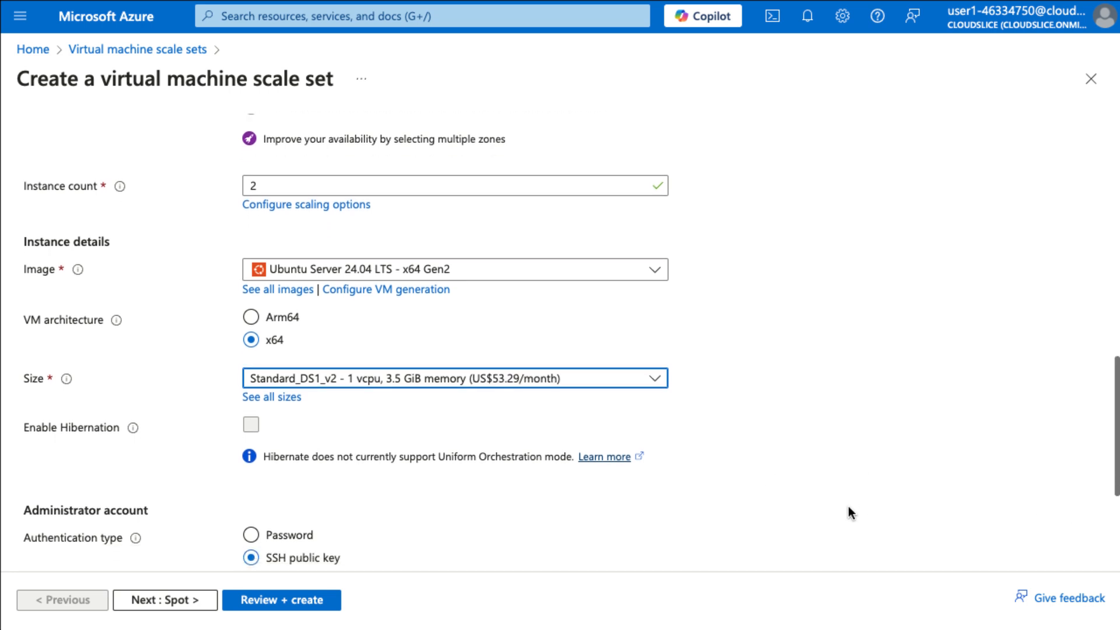
click(252, 389)
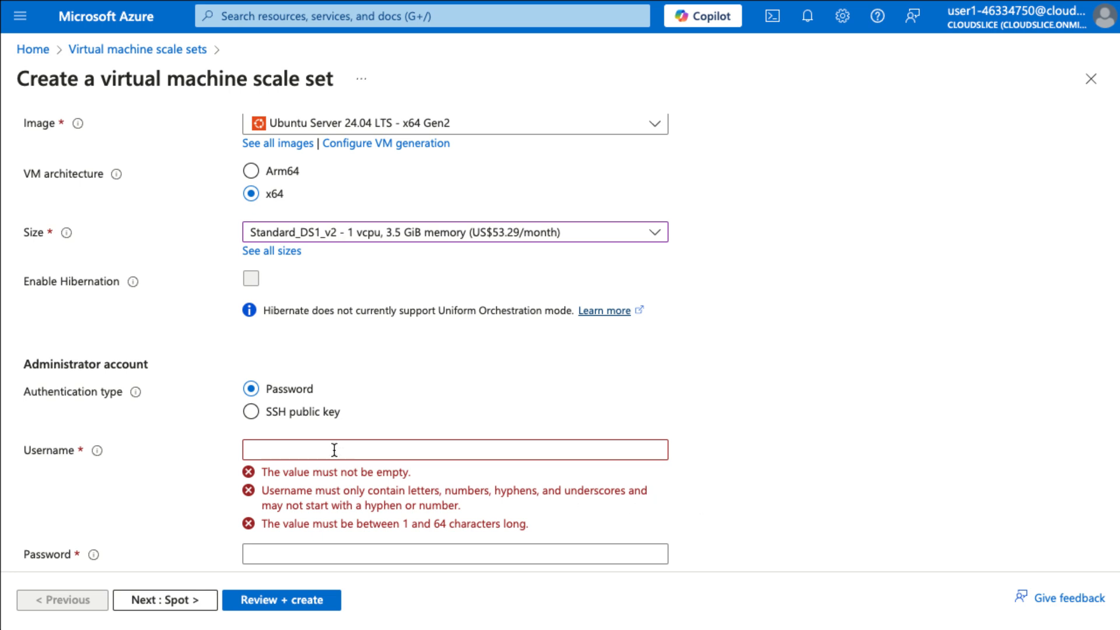
click(316, 449)
text(azureuser)
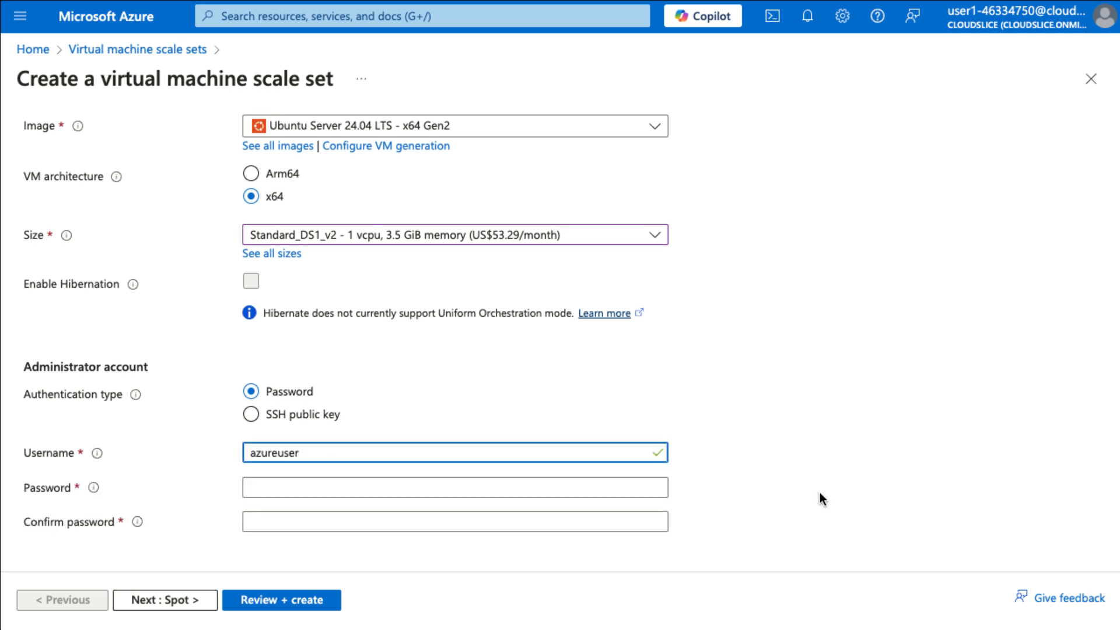
key(Tab)
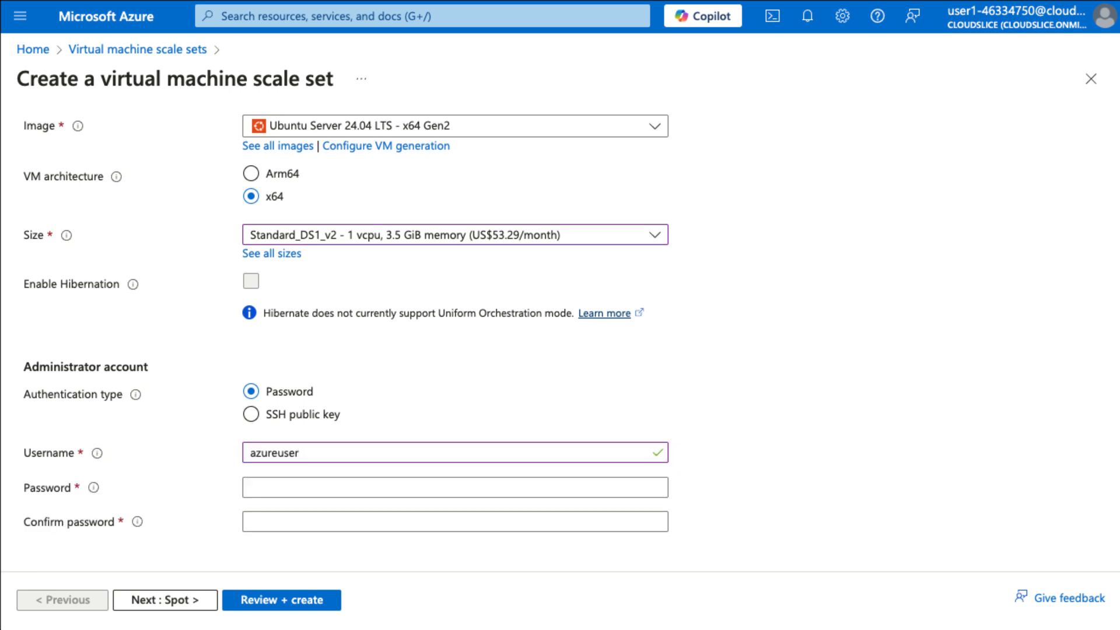
Enter the administrator account password and repeat it in the confirmation field
click(294, 487)
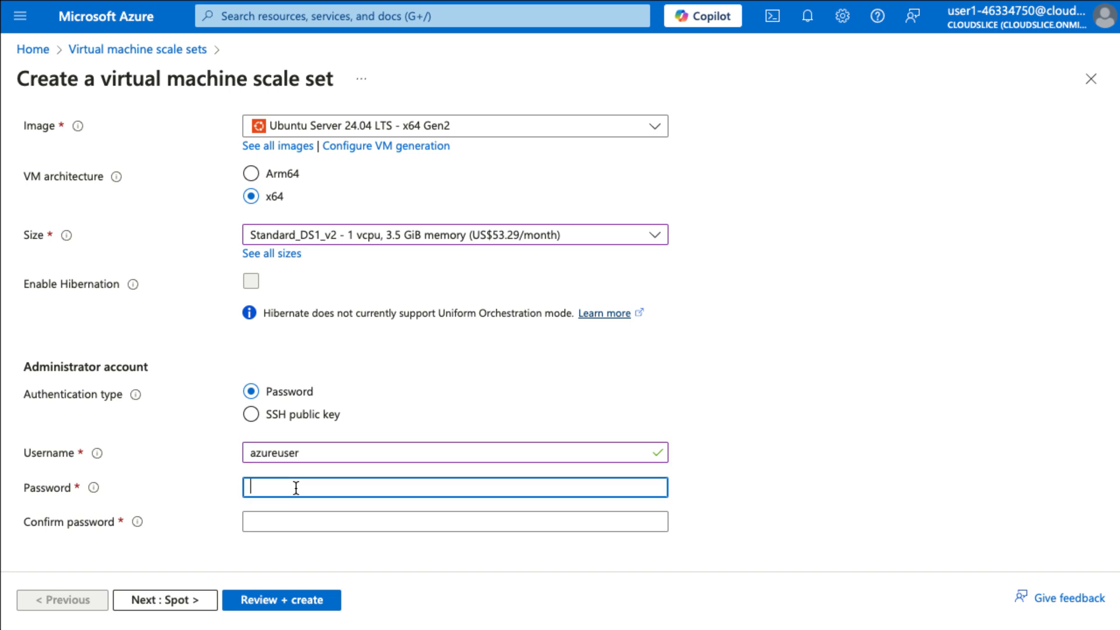
key(ctrl+v)
click(294, 520)
key(ctrl+v)
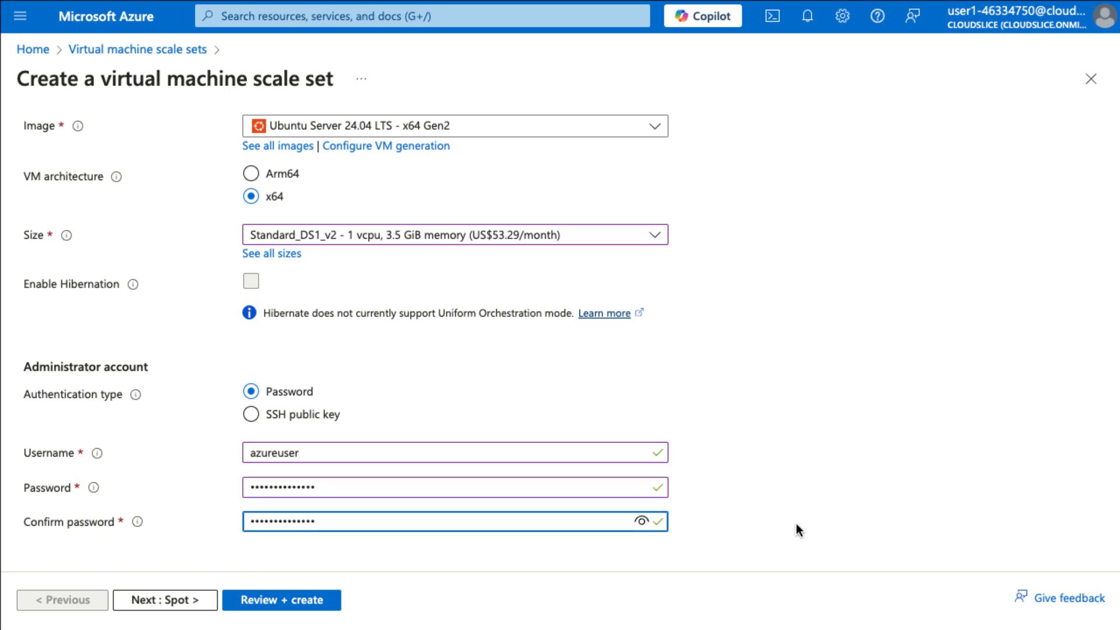
click(795, 523)
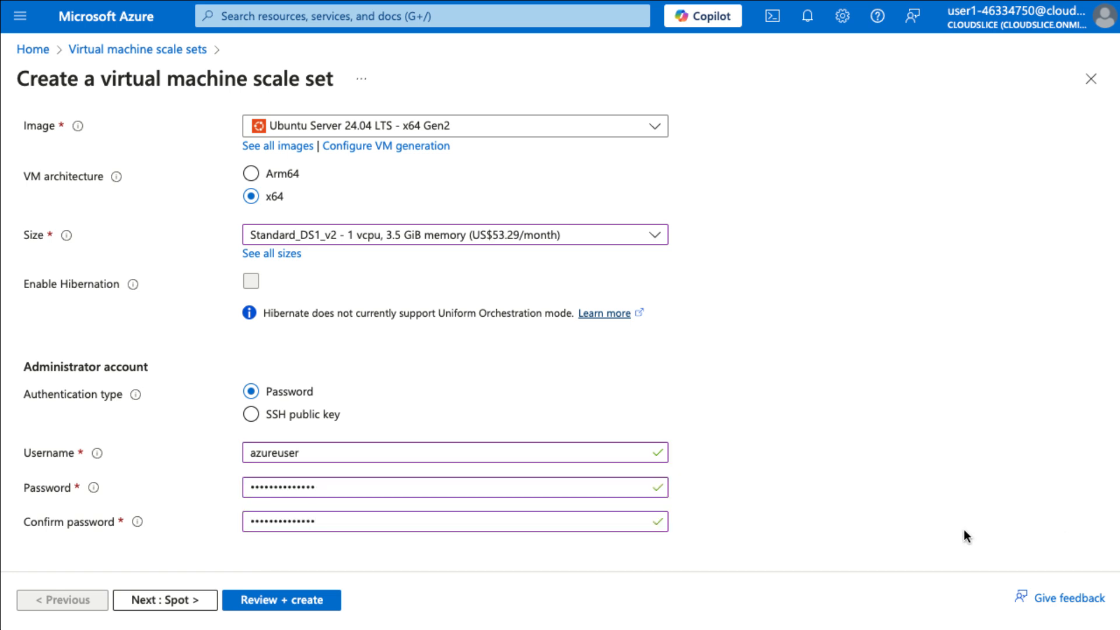
Enable a public IP address on the network interface vnet-eastus-nic01 in the networking settings and save the change
click(164, 601)
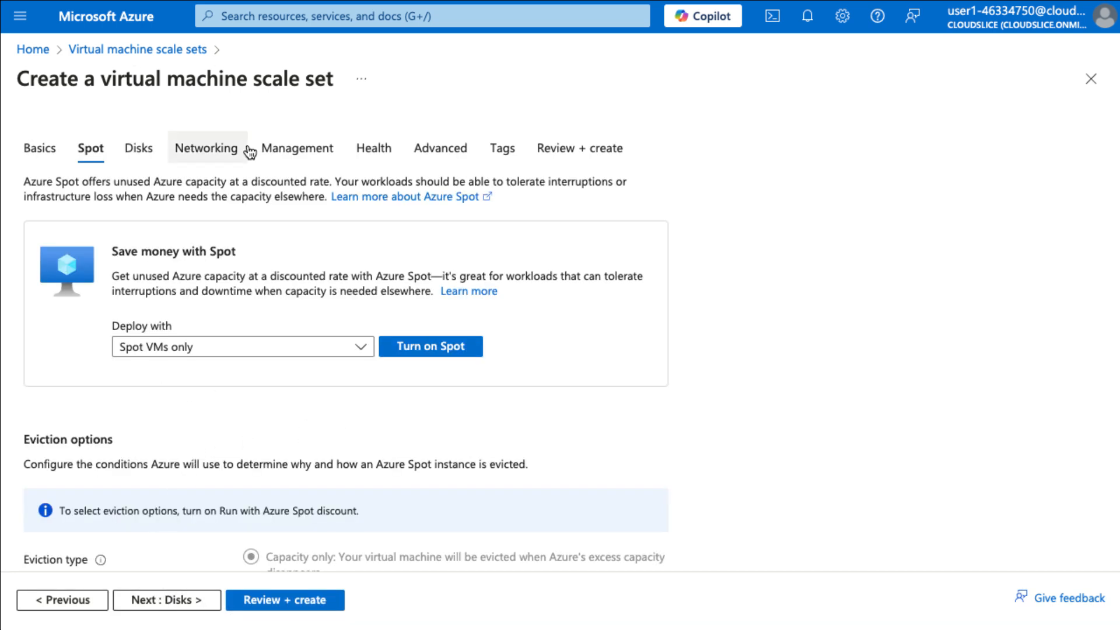
click(207, 151)
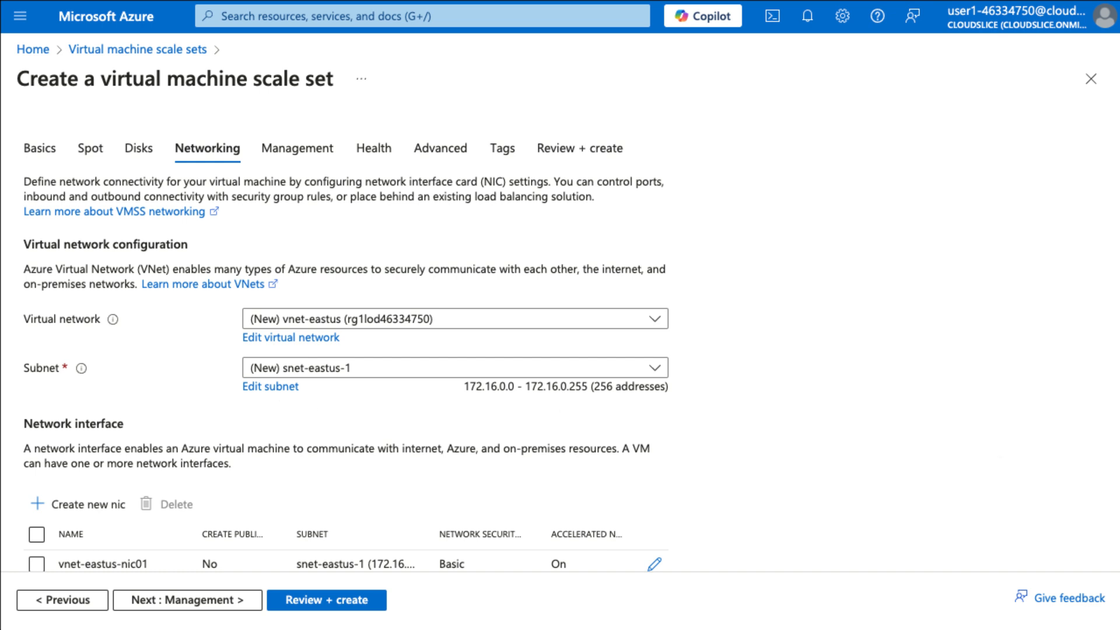
scroll(768, 458, down, 3)
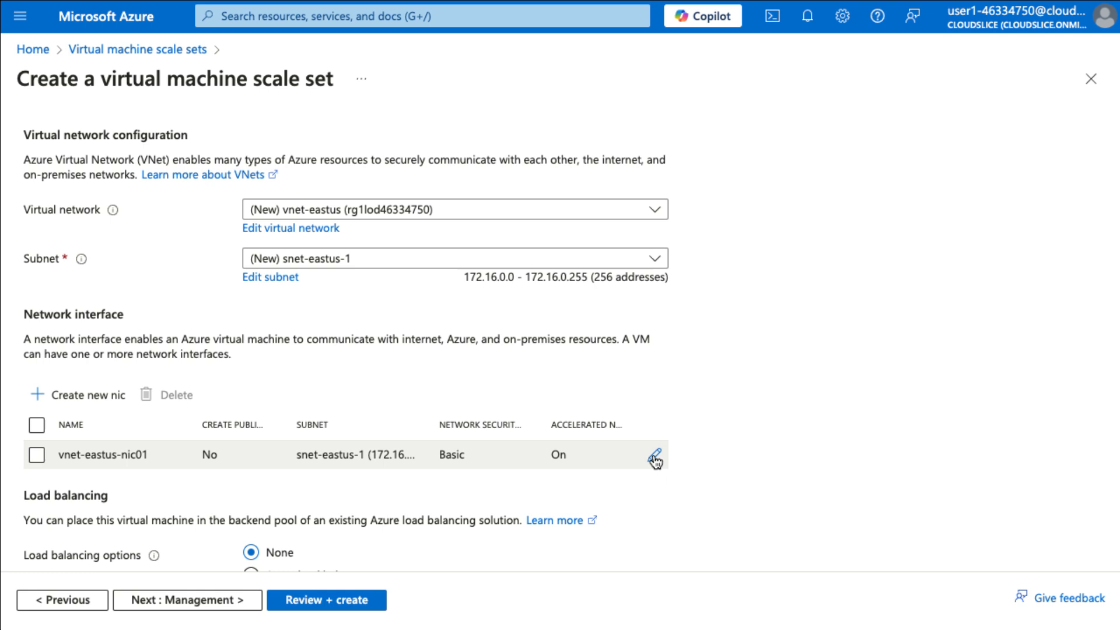
click(655, 459)
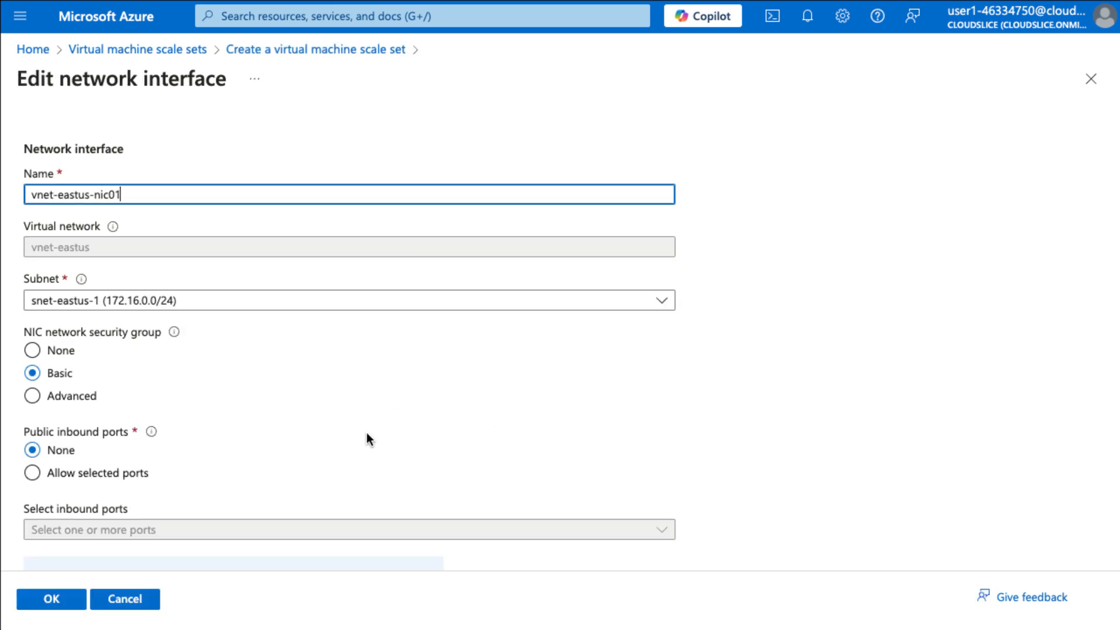
scroll(368, 439, down, 4)
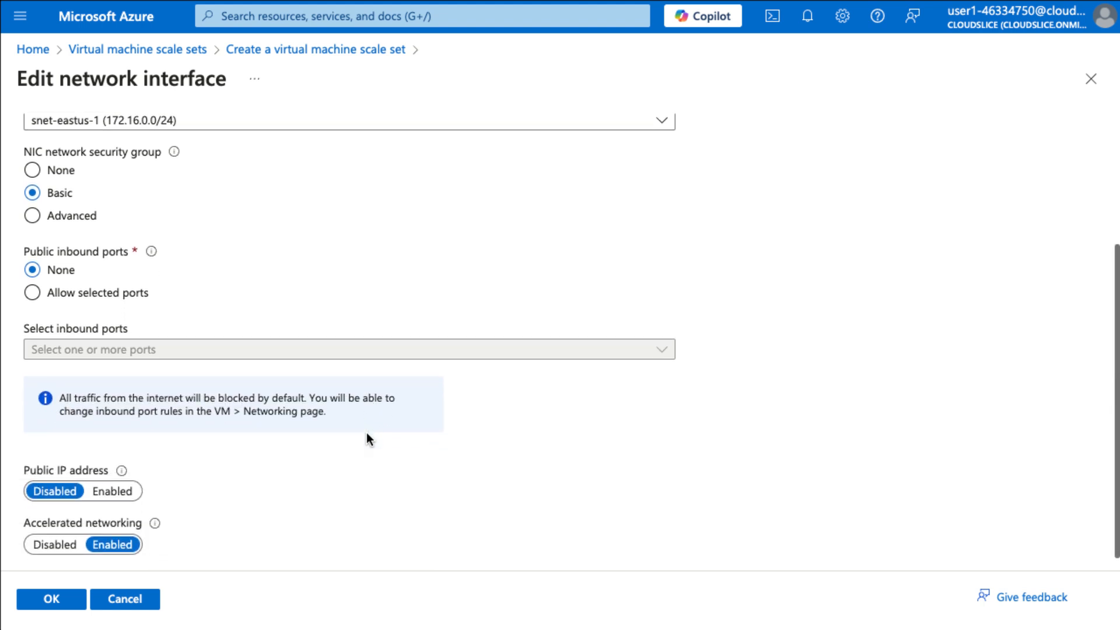
click(123, 483)
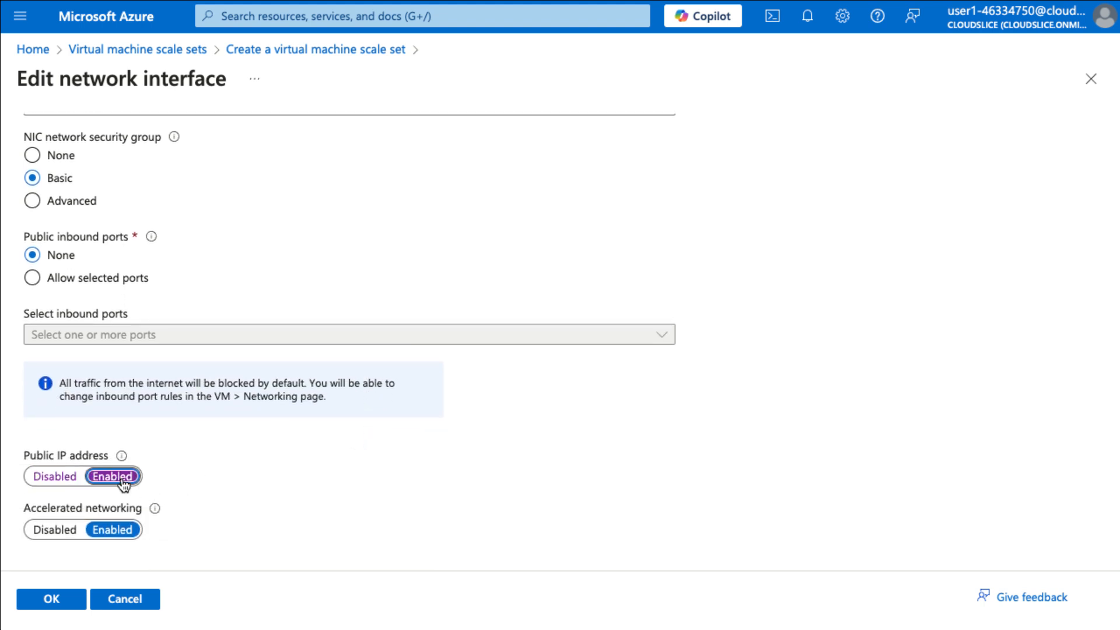
click(42, 599)
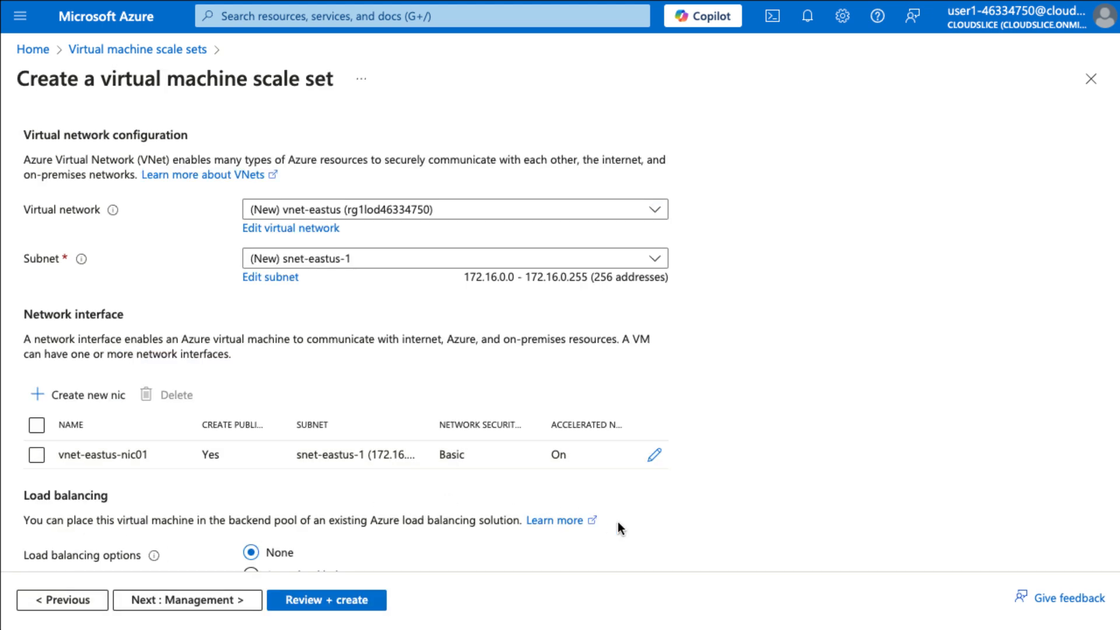
Choose Azure load balancer as the scale set's load balancing option
scroll(617, 522, down, 2)
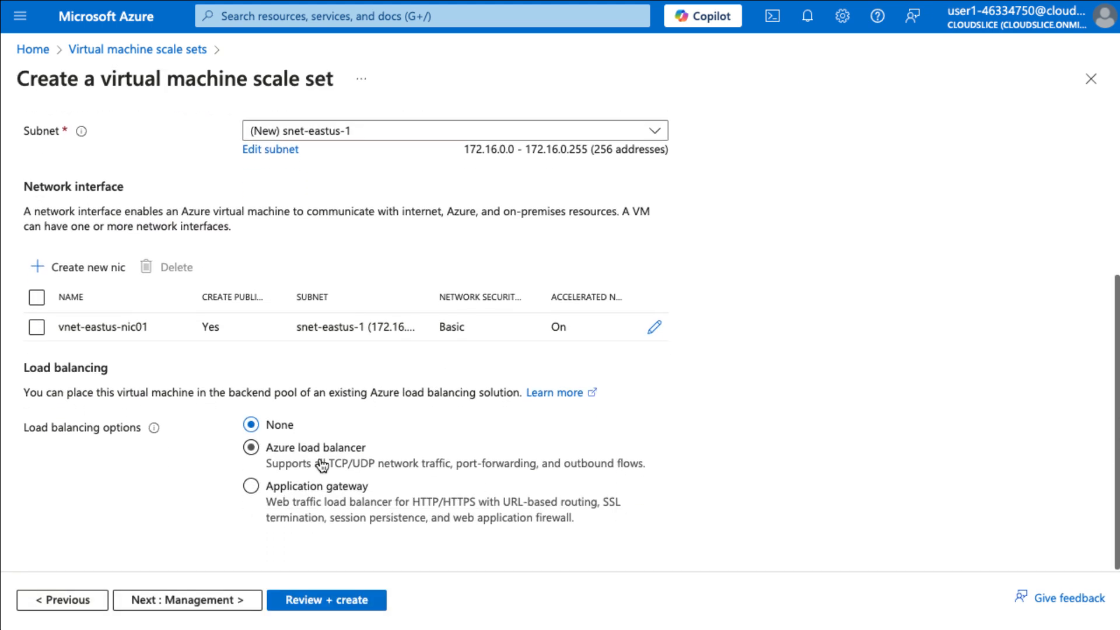
click(253, 457)
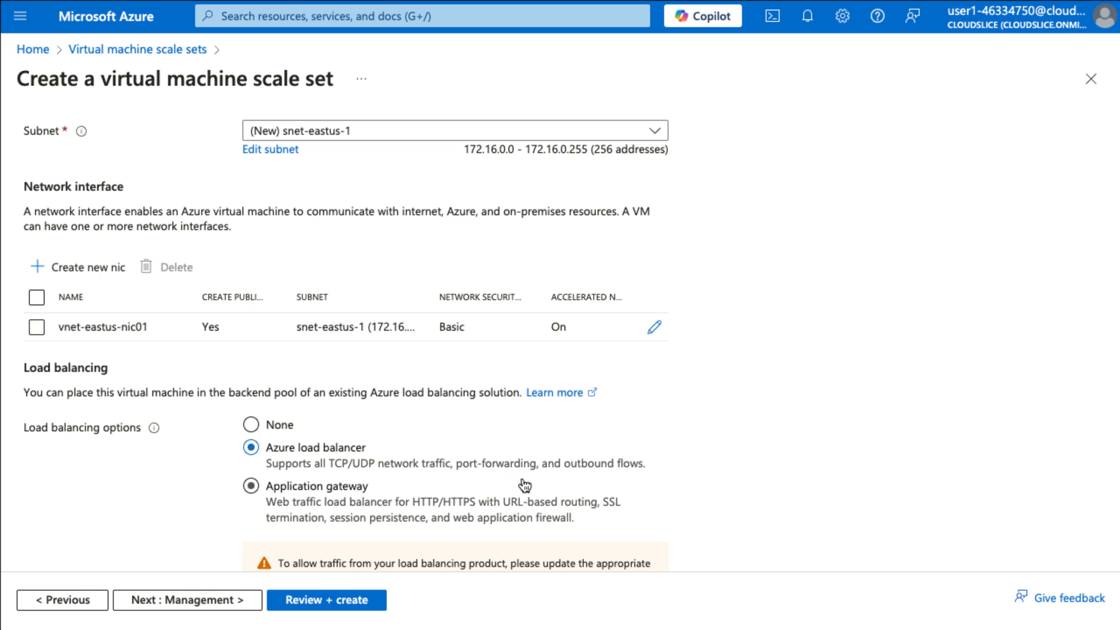
scroll(525, 490, down, 3)
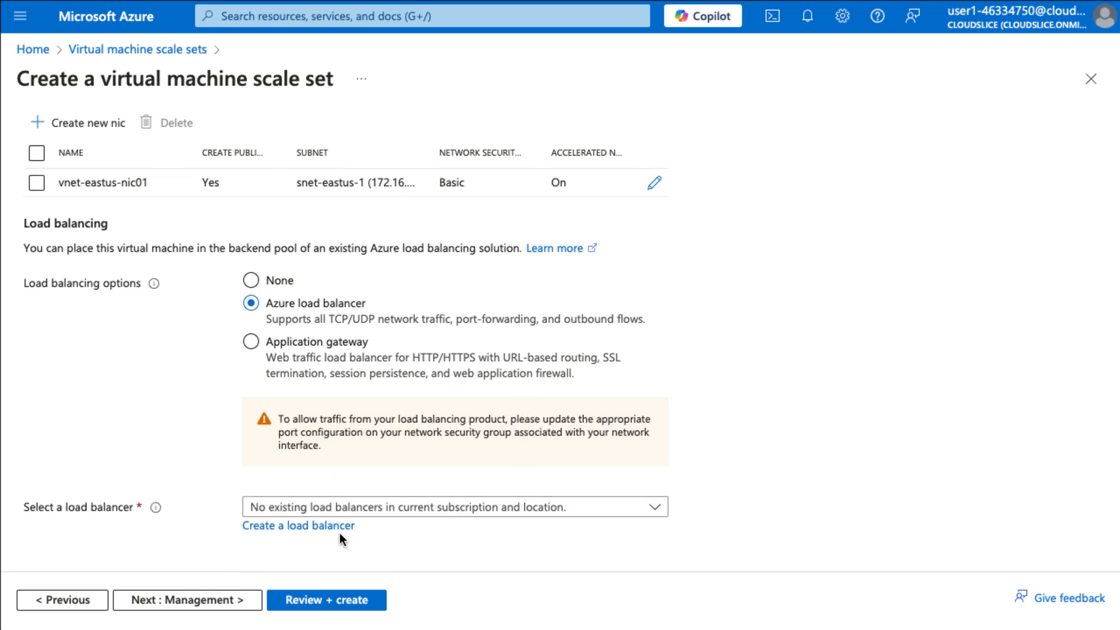
Create a public TCP load balancer named webappscaleset-lb for the scale set, keeping the default load balancer and inbound NAT rules
click(334, 527)
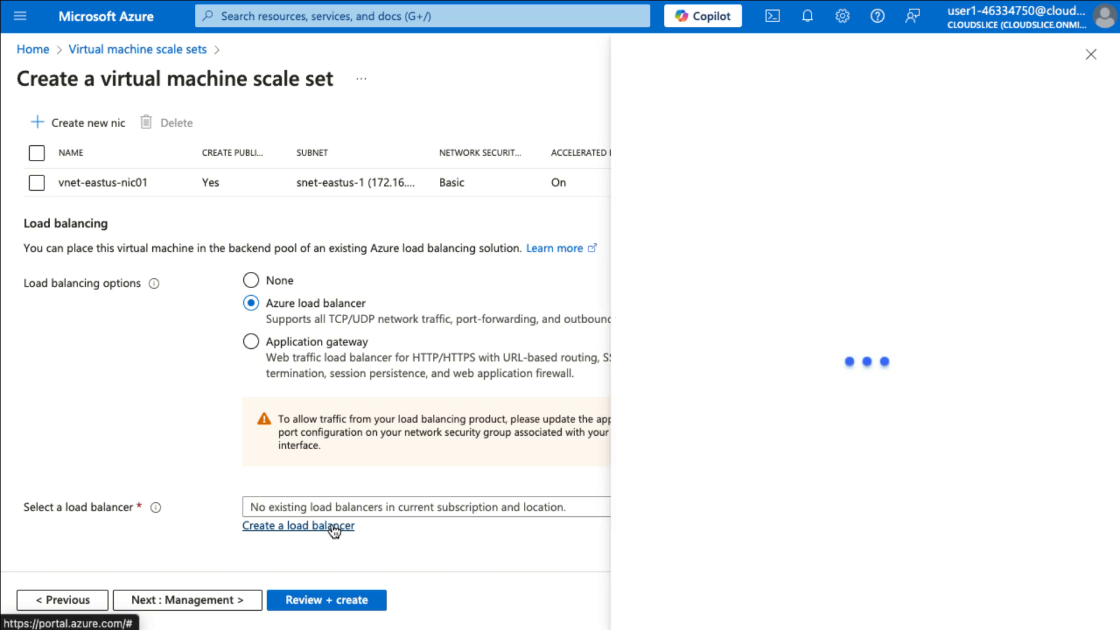
click(867, 206)
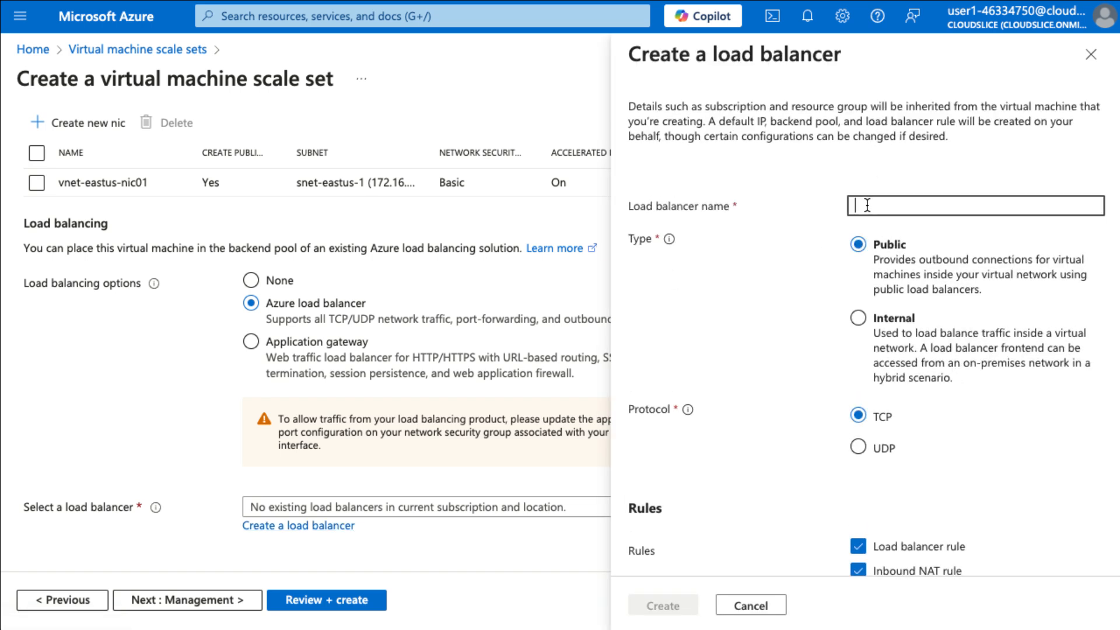
text(webappscaleset-)
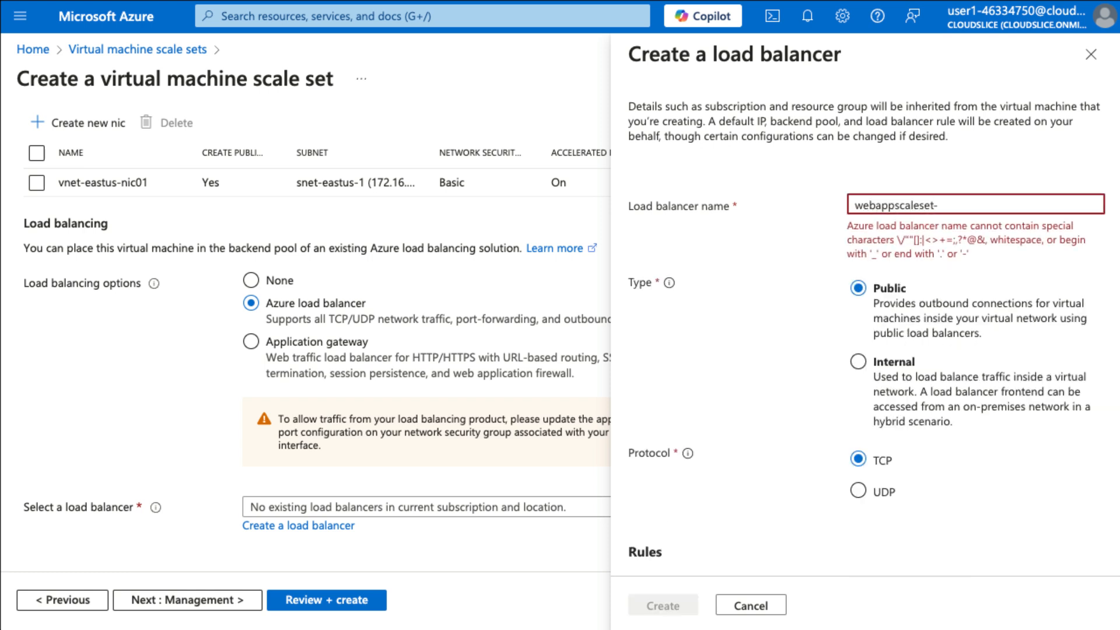
text(lb)
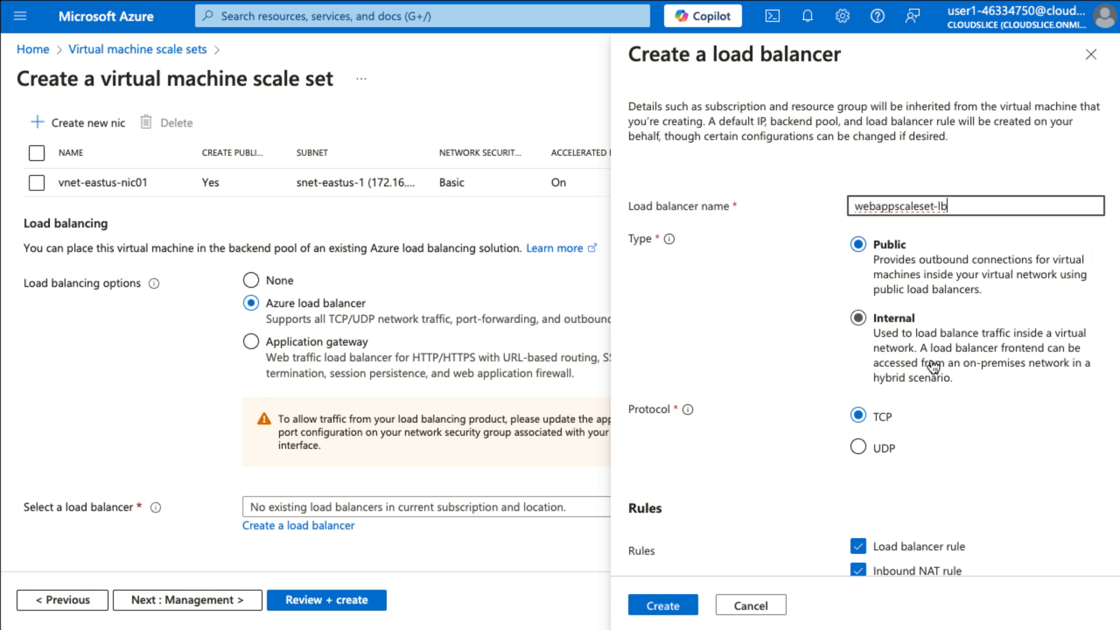
scroll(933, 367, down, 7)
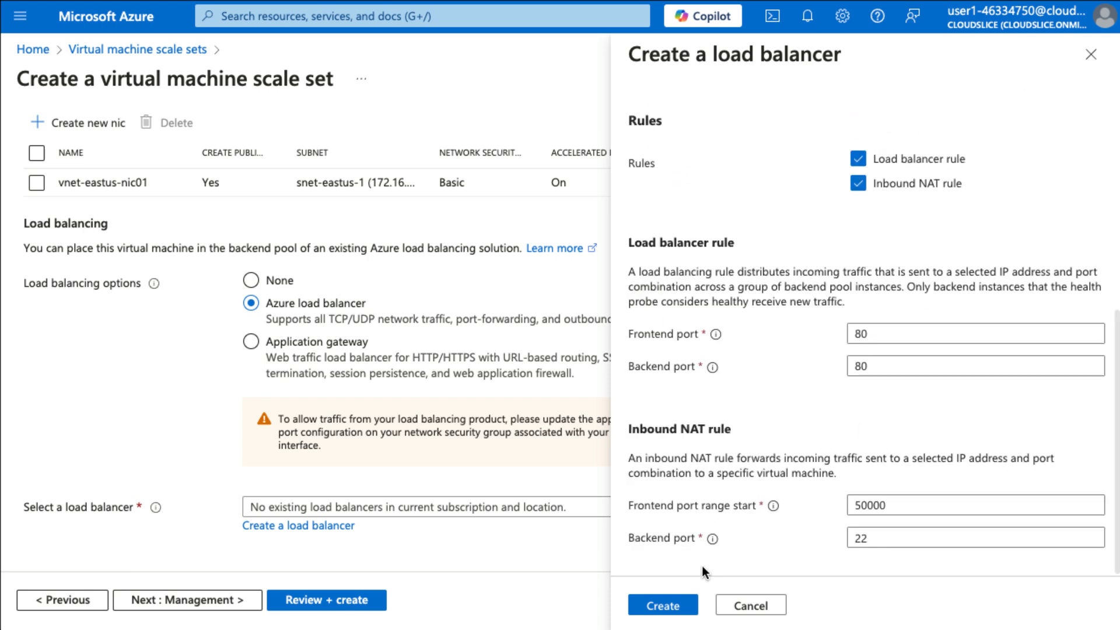
click(673, 606)
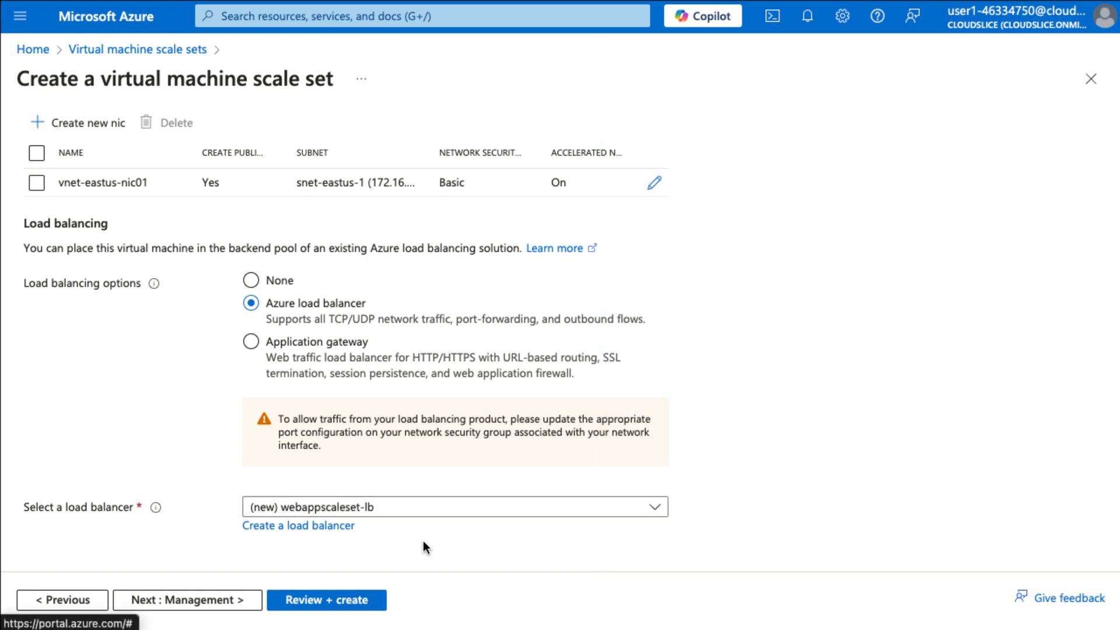
Review and deploy the scale set, and open the instance list of the new webappscaleset resource
click(366, 608)
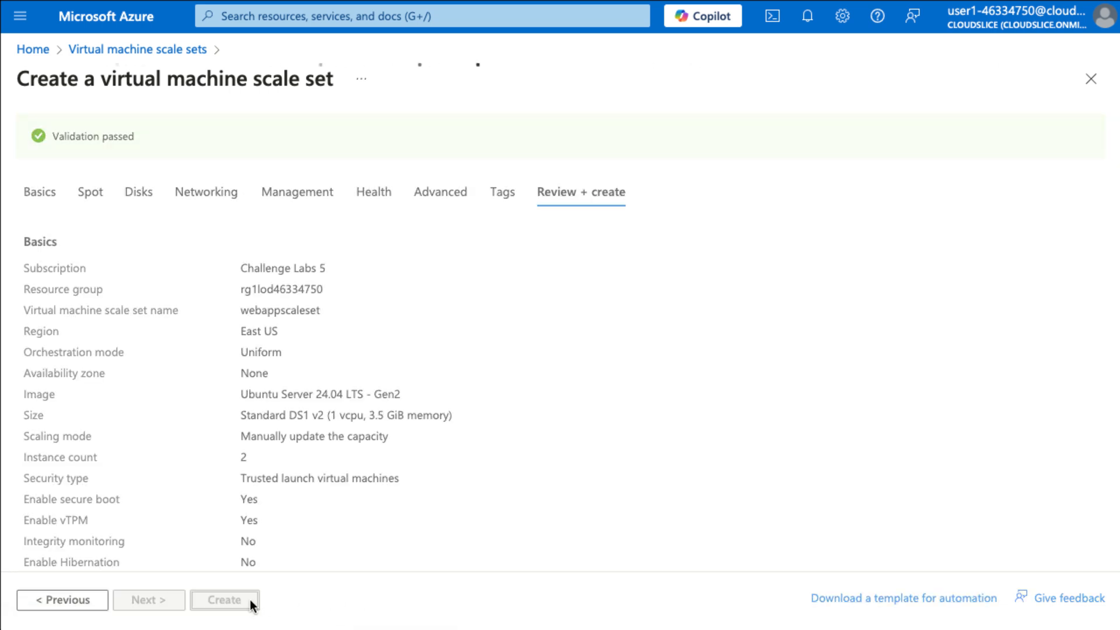
click(224, 599)
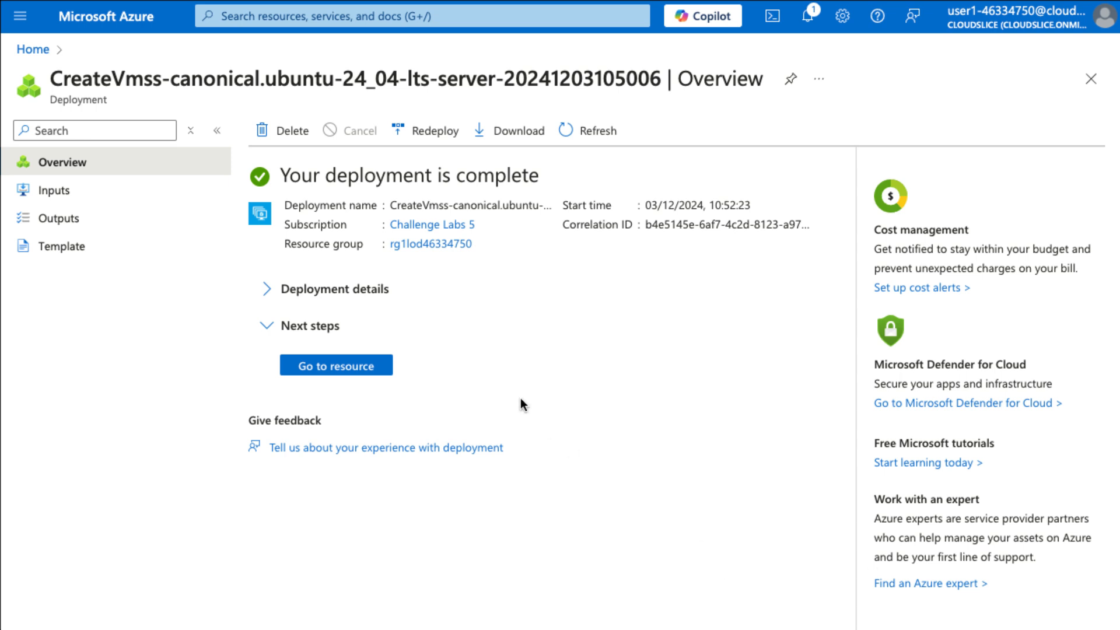
click(358, 365)
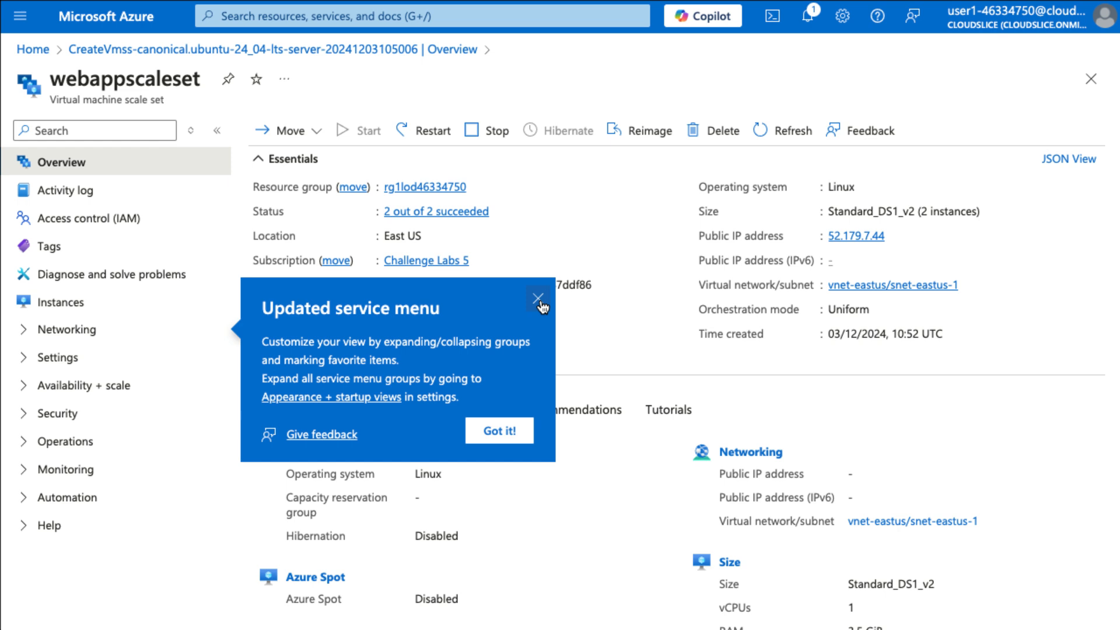
click(537, 299)
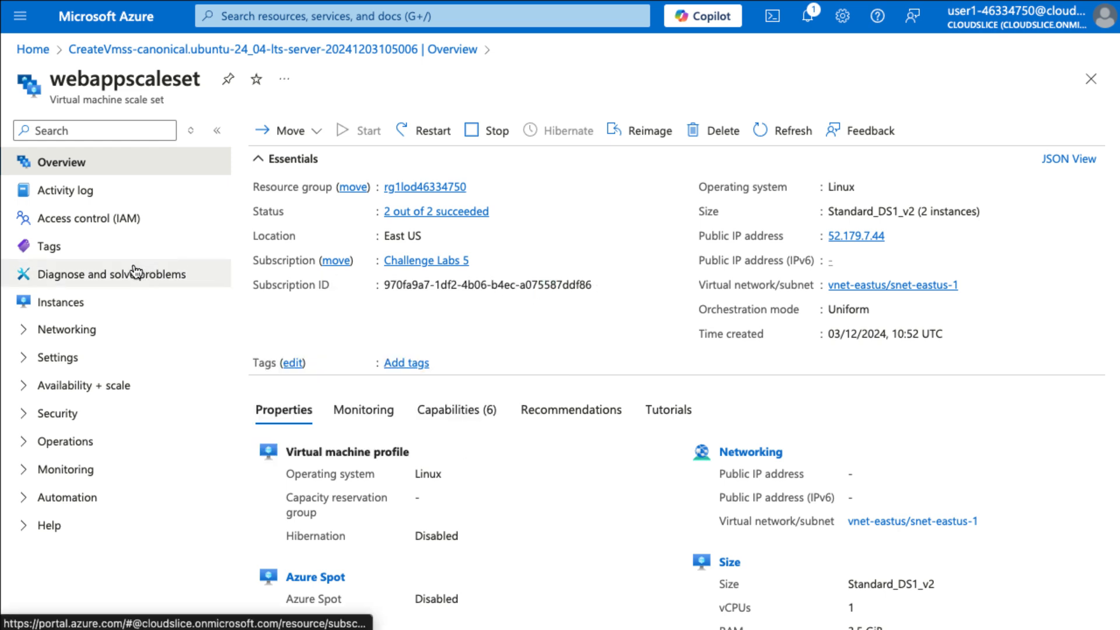
click(92, 311)
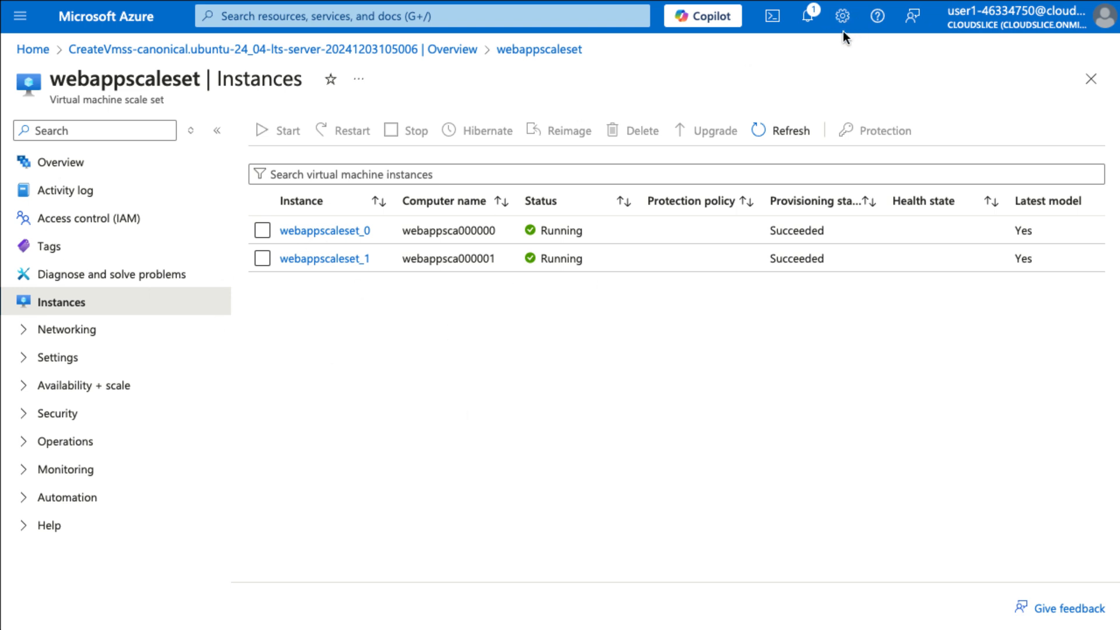
Start a Bash session in Azure Cloud Shell with no storage account required and a subscription selected
click(771, 18)
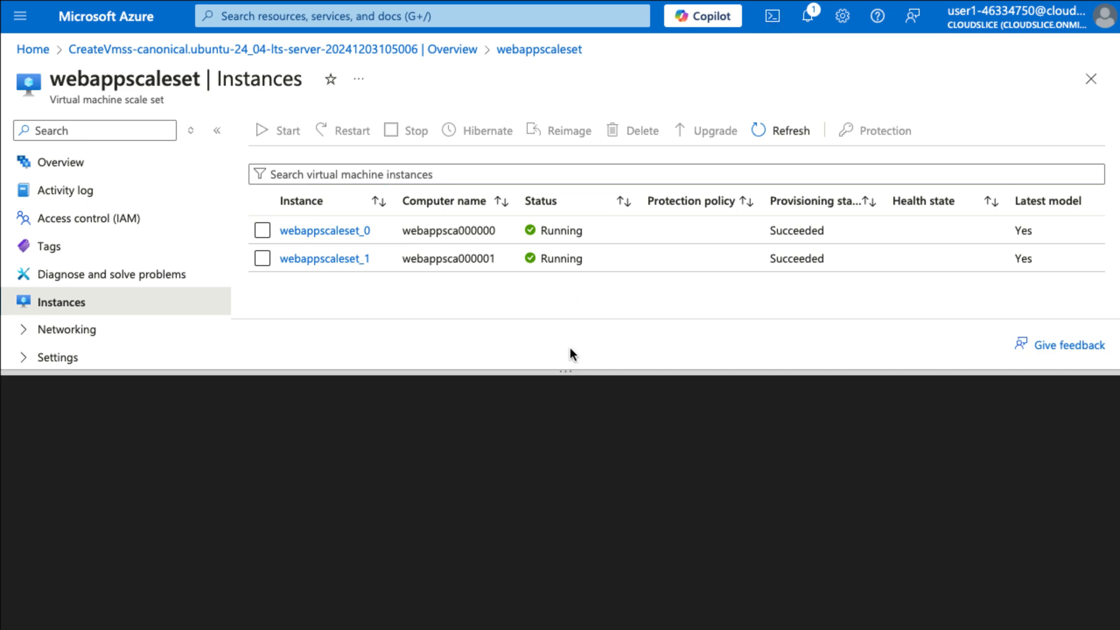
drag(563, 370, 575, 304)
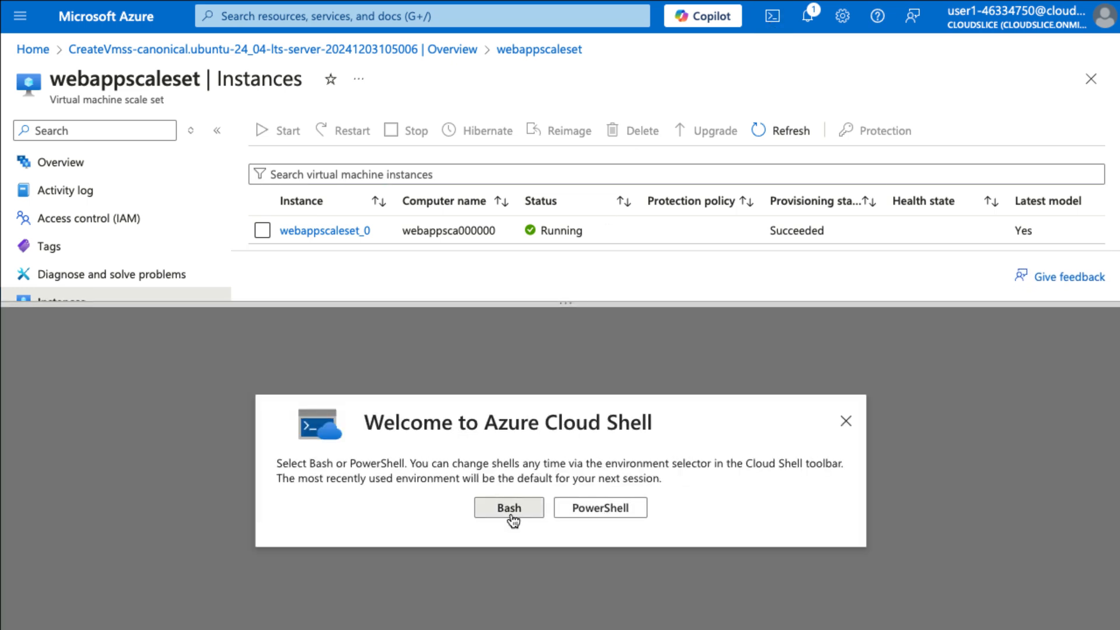
click(509, 517)
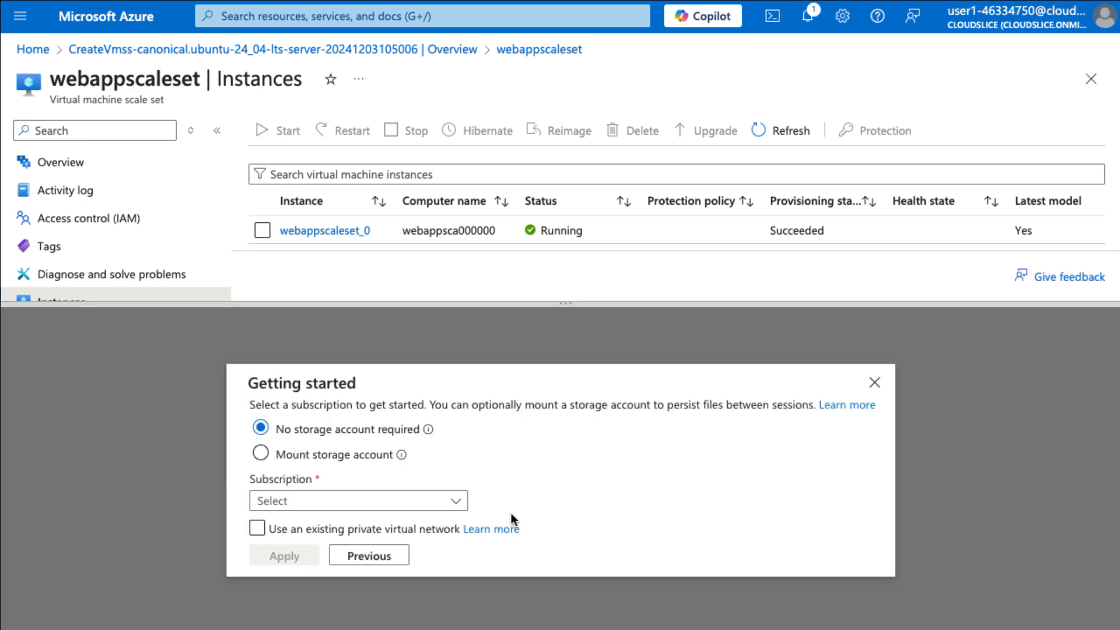
click(287, 501)
click(288, 558)
click(285, 555)
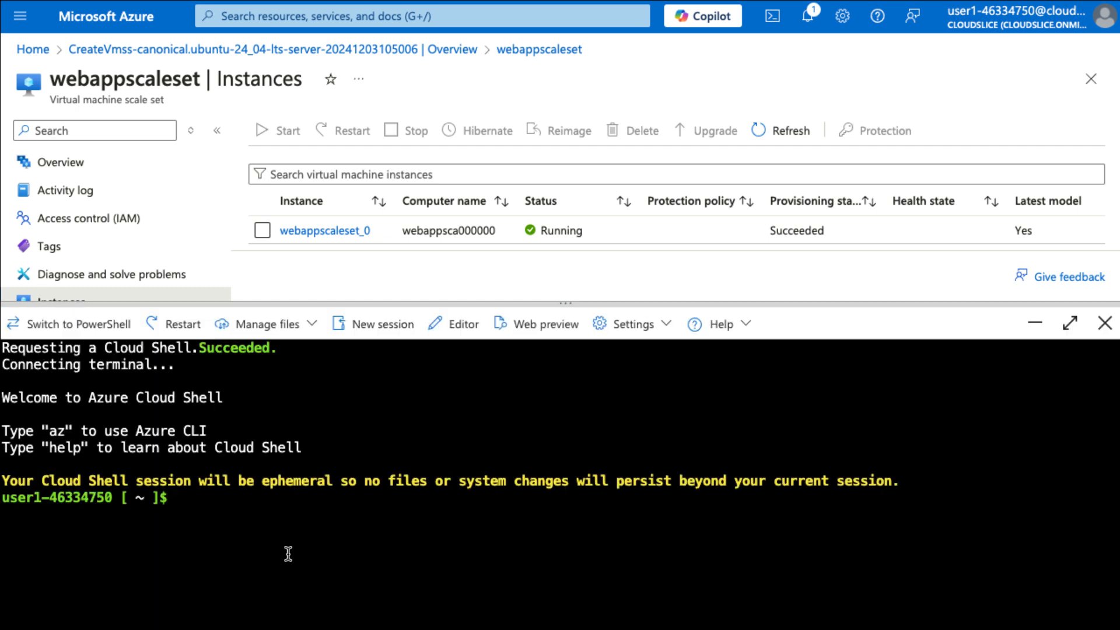
Scale the set to three instances by running az vmss scale --resource-group rg1lod46334750 --name webappscaleset --new-capacity 3
text(az vmss sc)
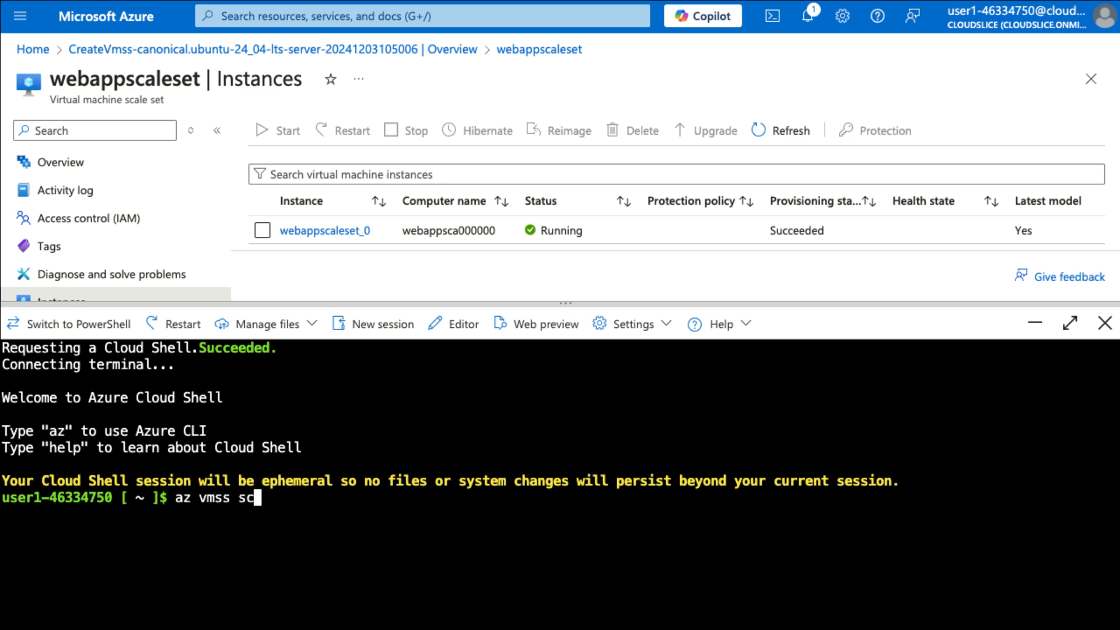
text(ale --resource-g)
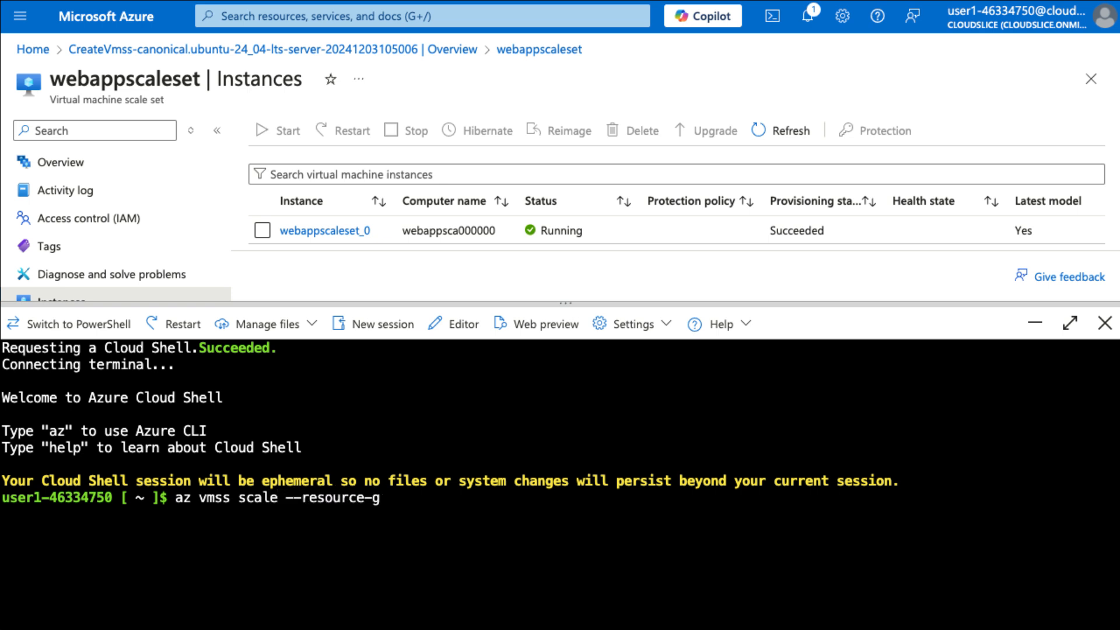
text(roup r)
key(BackSpace)
text(rg1)
text(lod46334750)
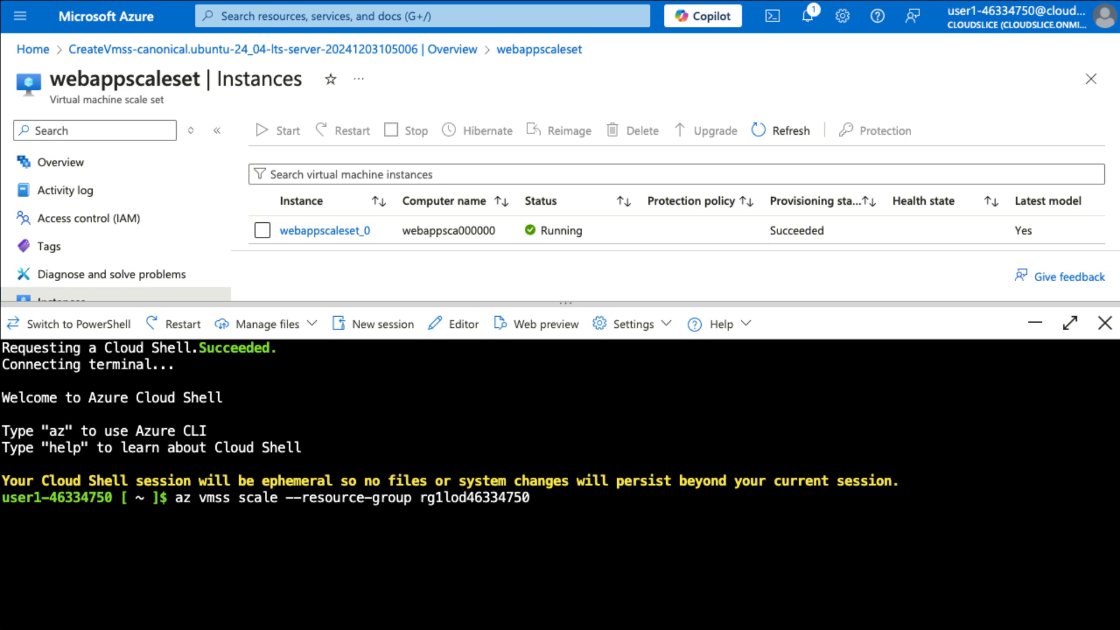
text(--name webappscaleset)
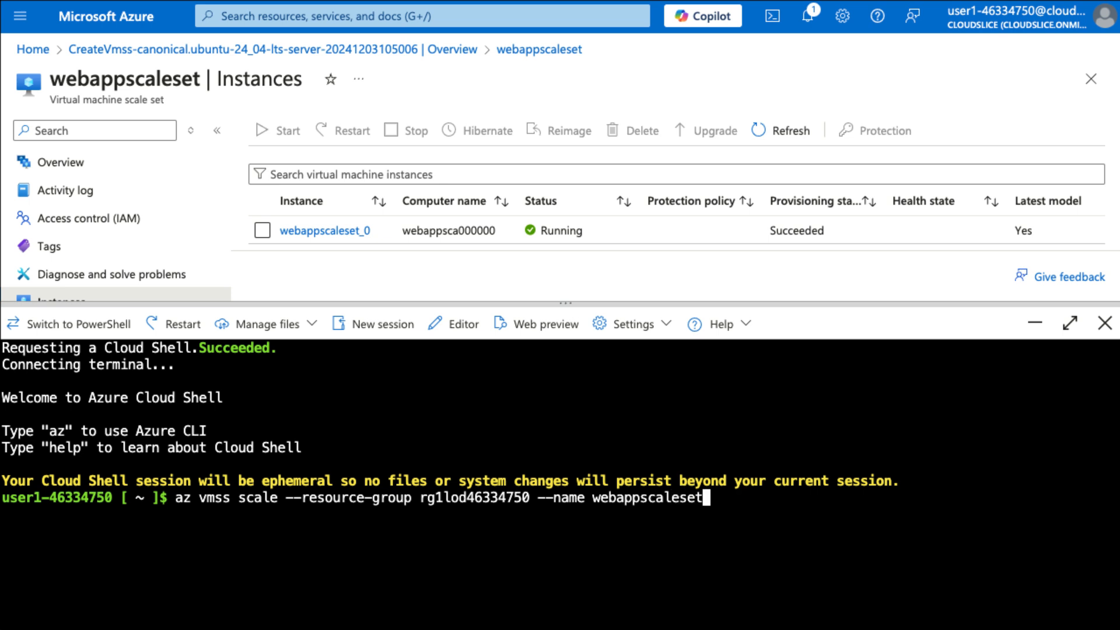
text( --new-capacity )
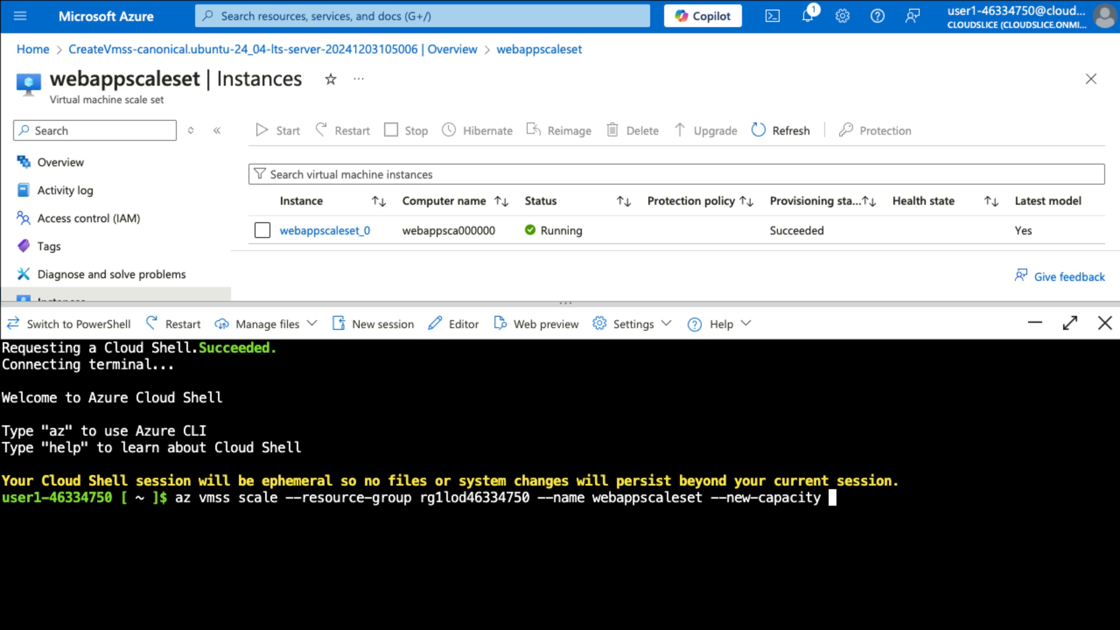
text(3)
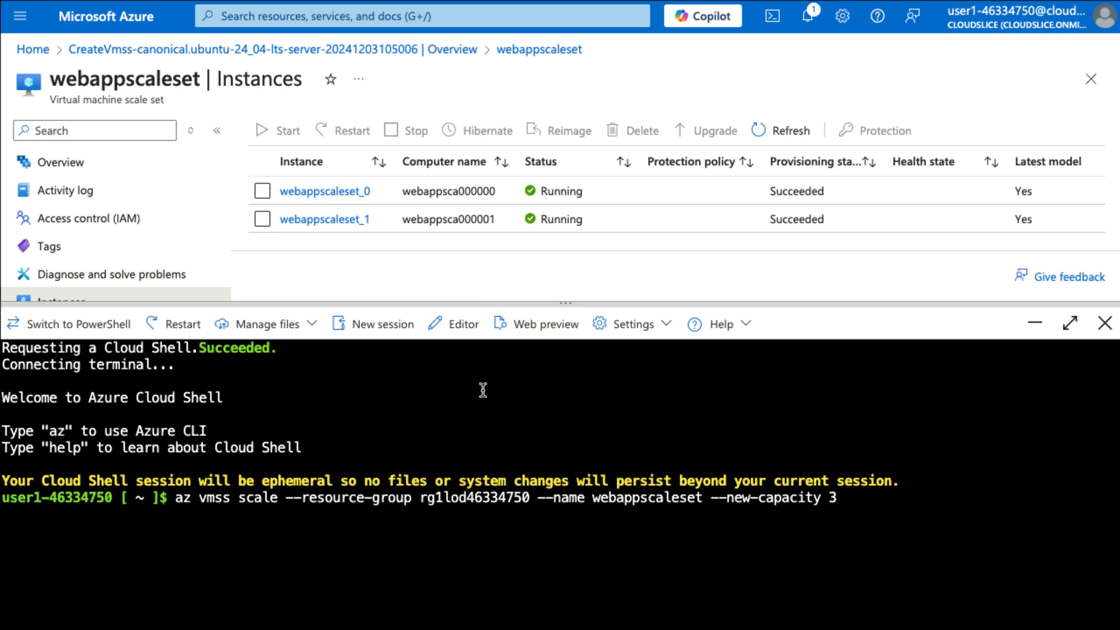
key(Return)
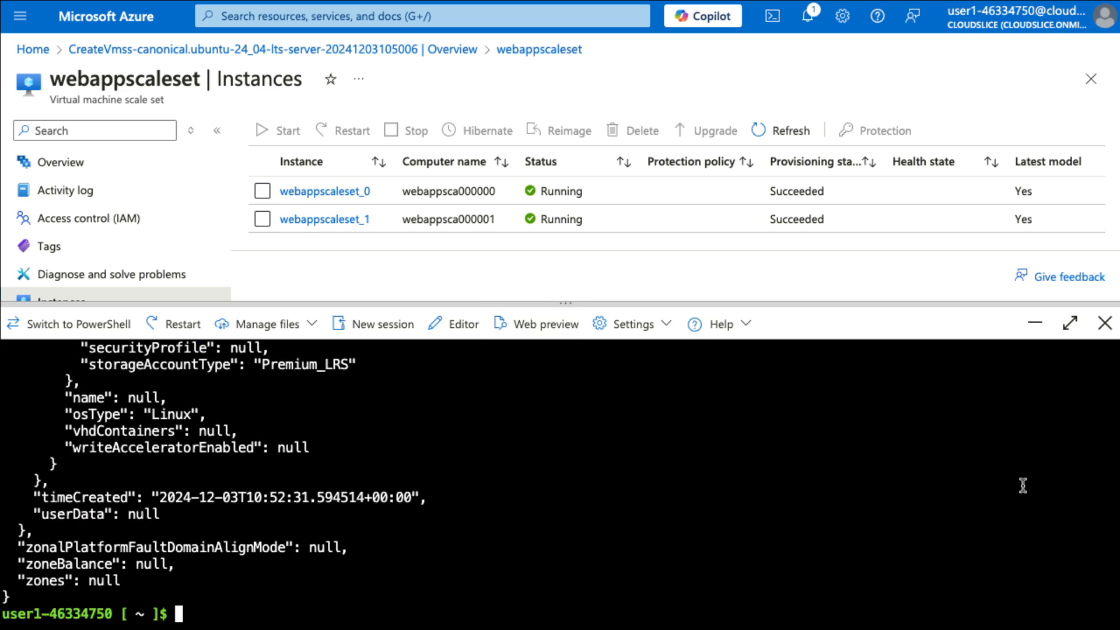
Close Cloud Shell and refresh the scale set's instance list
click(1103, 325)
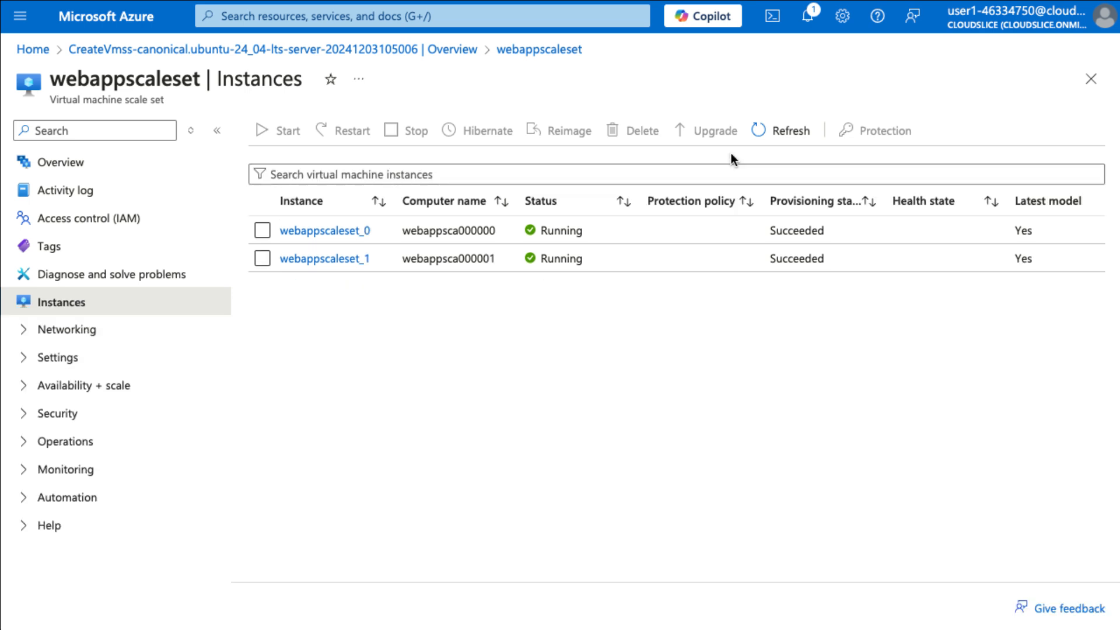
click(777, 139)
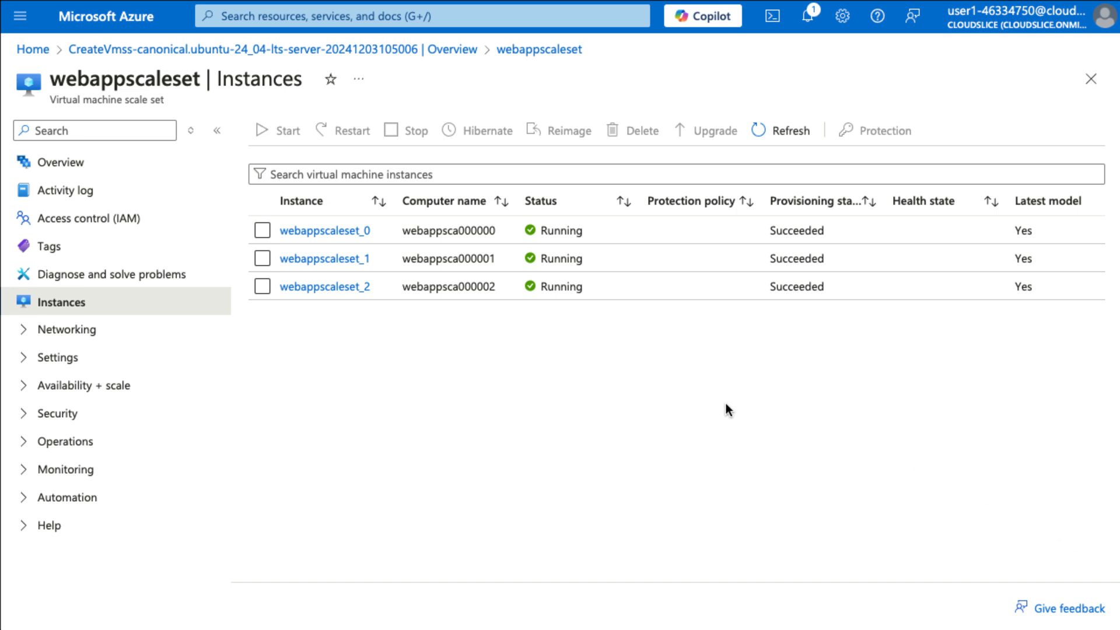
Stop the instance webappscaleset_0 and confirm its deallocation
click(263, 231)
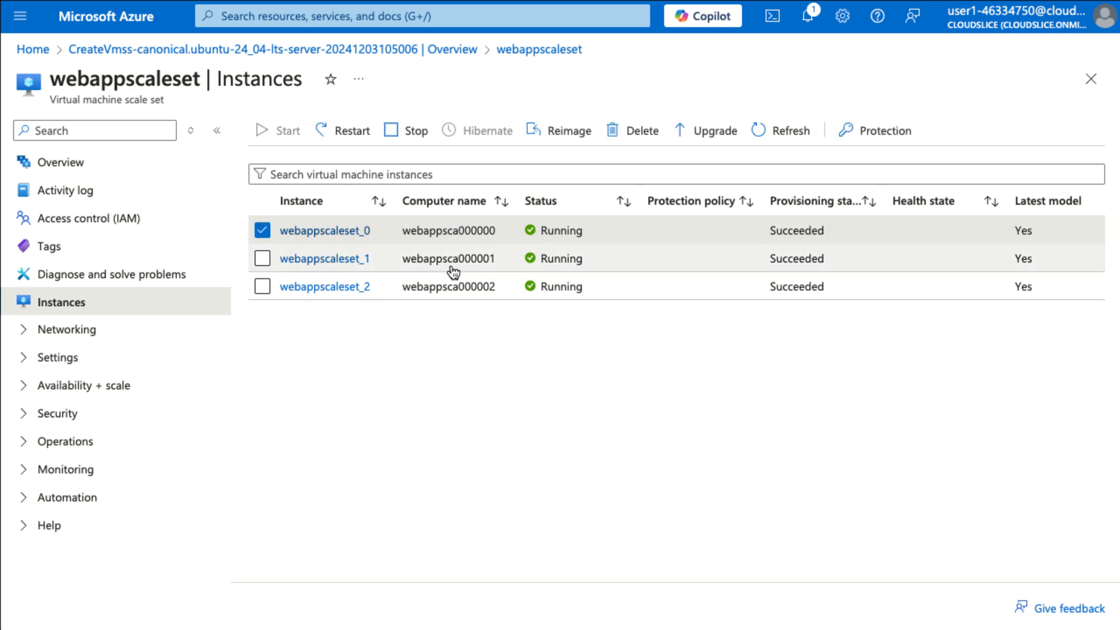
click(415, 131)
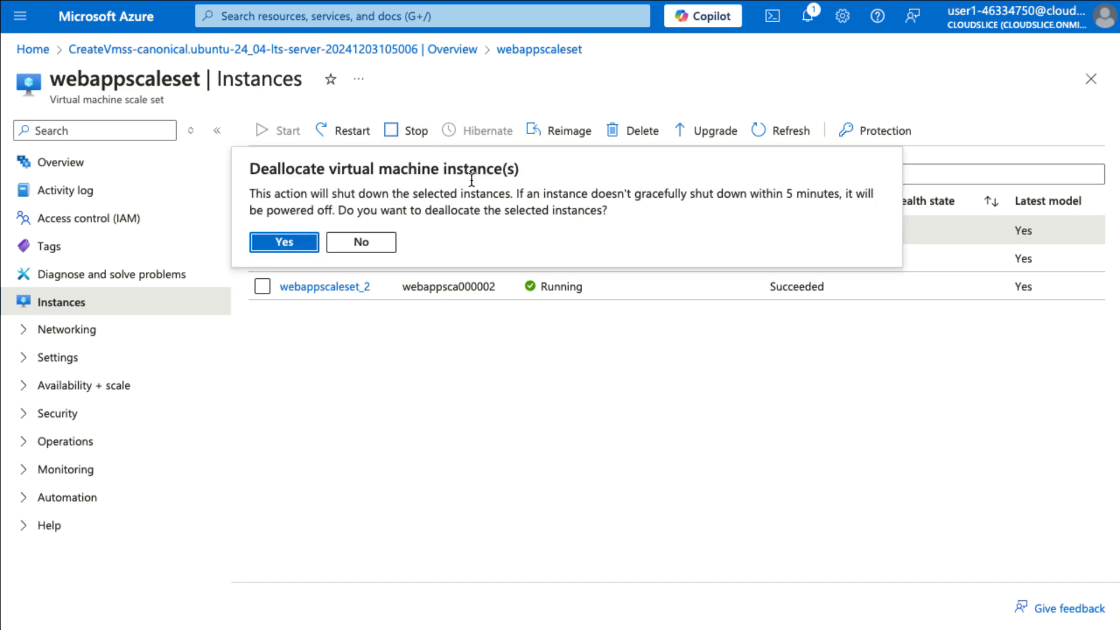
click(283, 242)
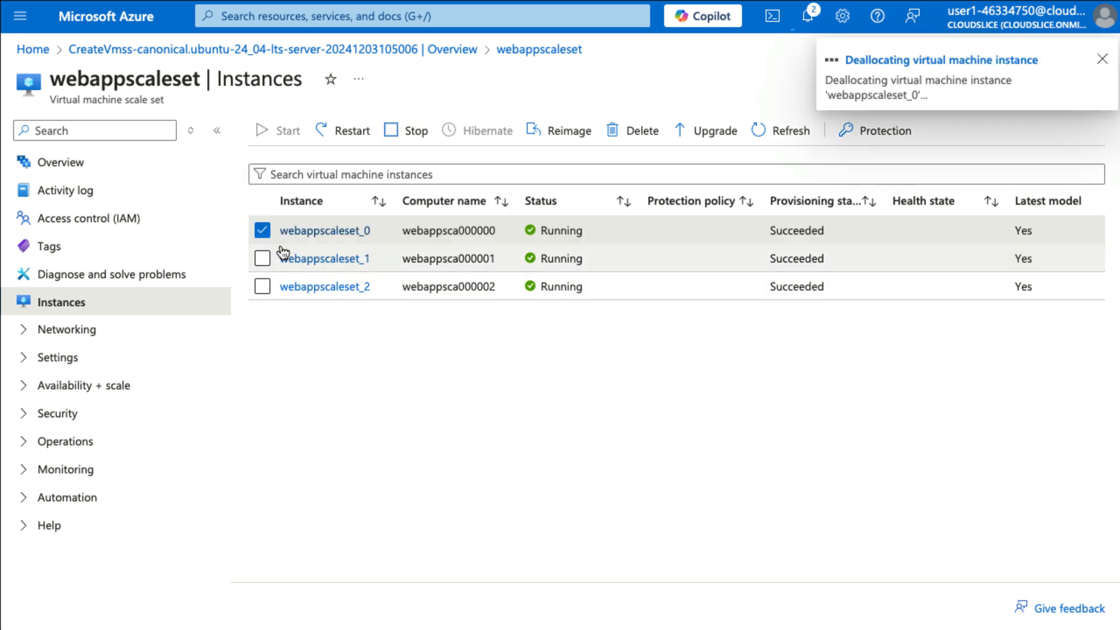